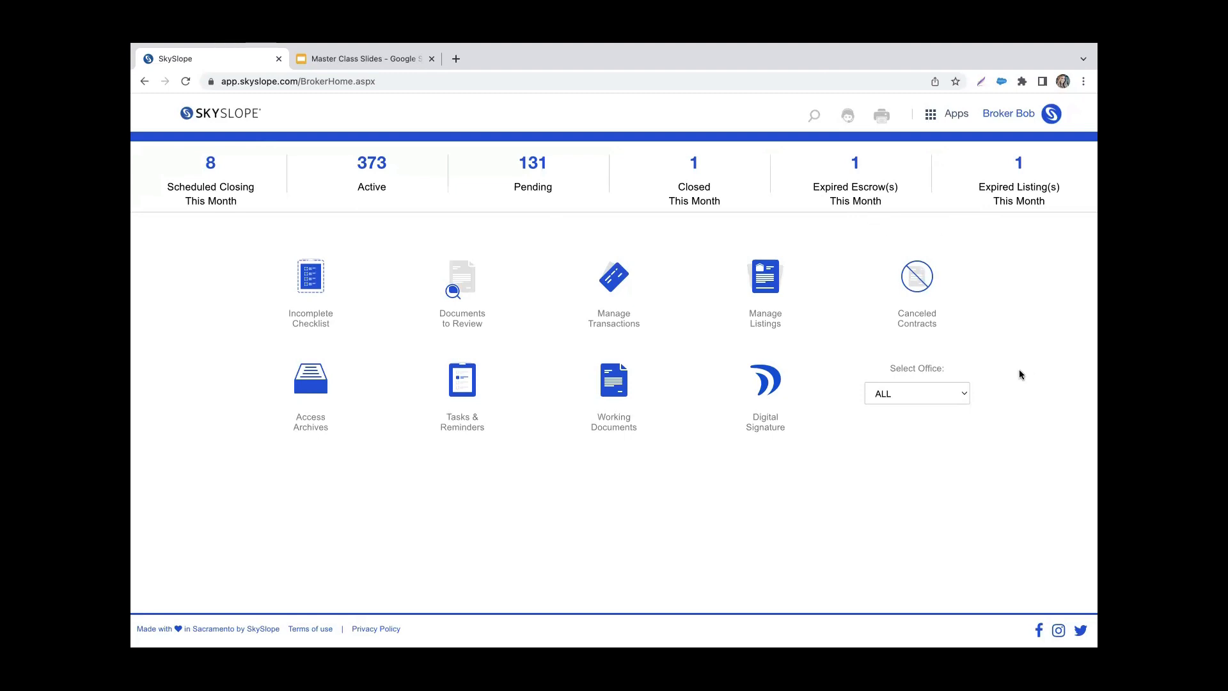
Step: Filter the dashboard by the Beverly Hills office and reset the office filter to ALL
left_click(958, 398)
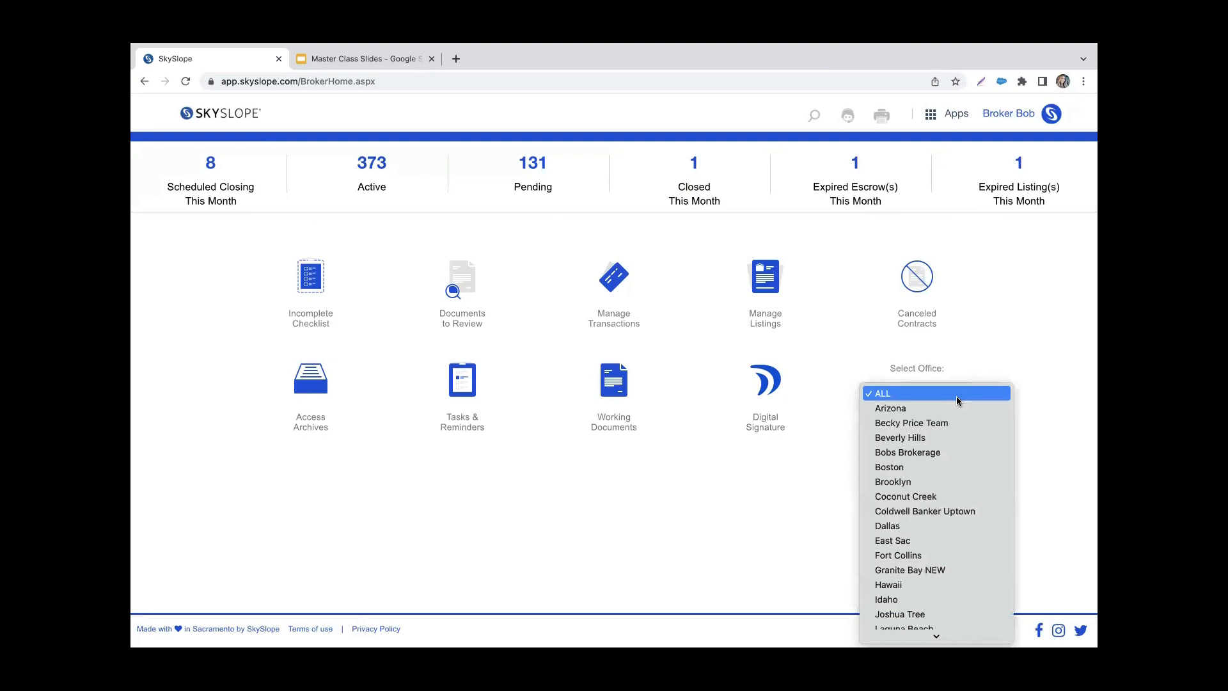
left_click(960, 439)
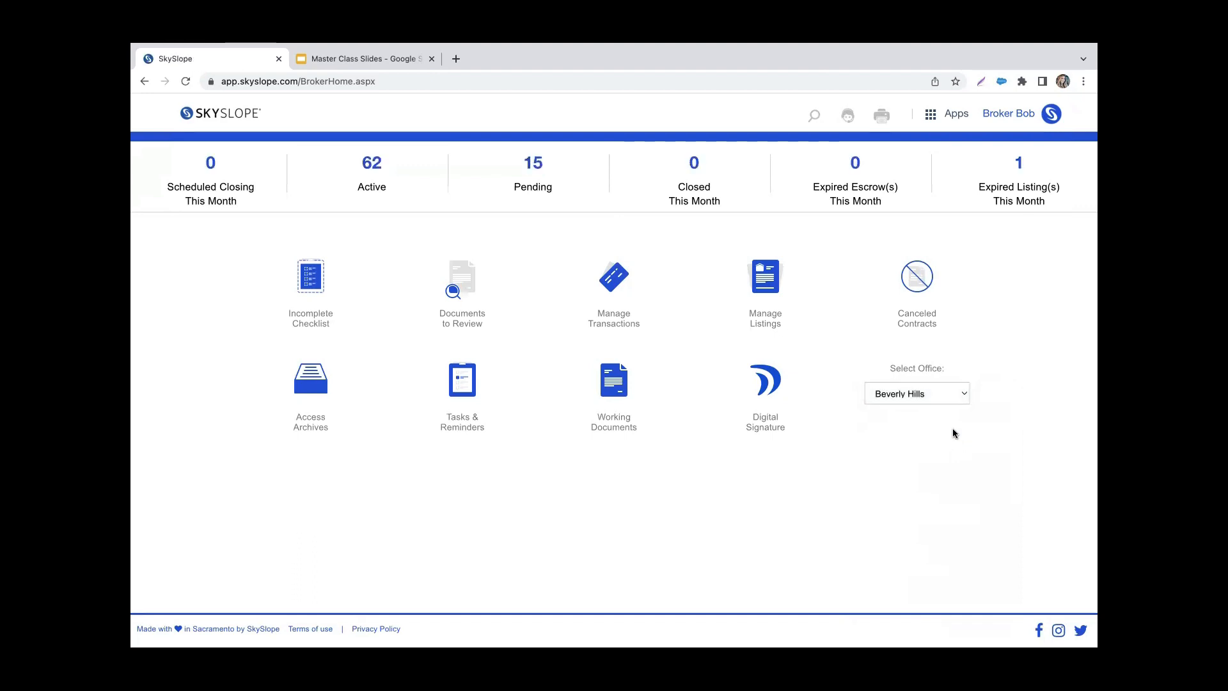
left_click(946, 392)
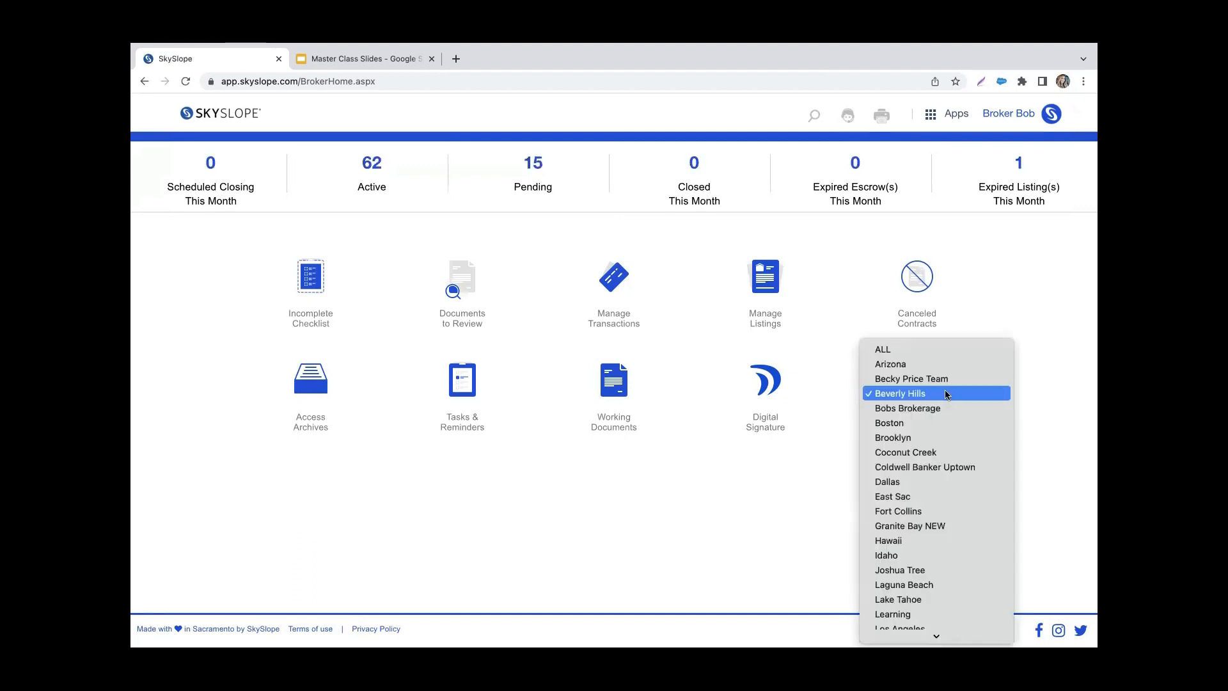
left_click(943, 349)
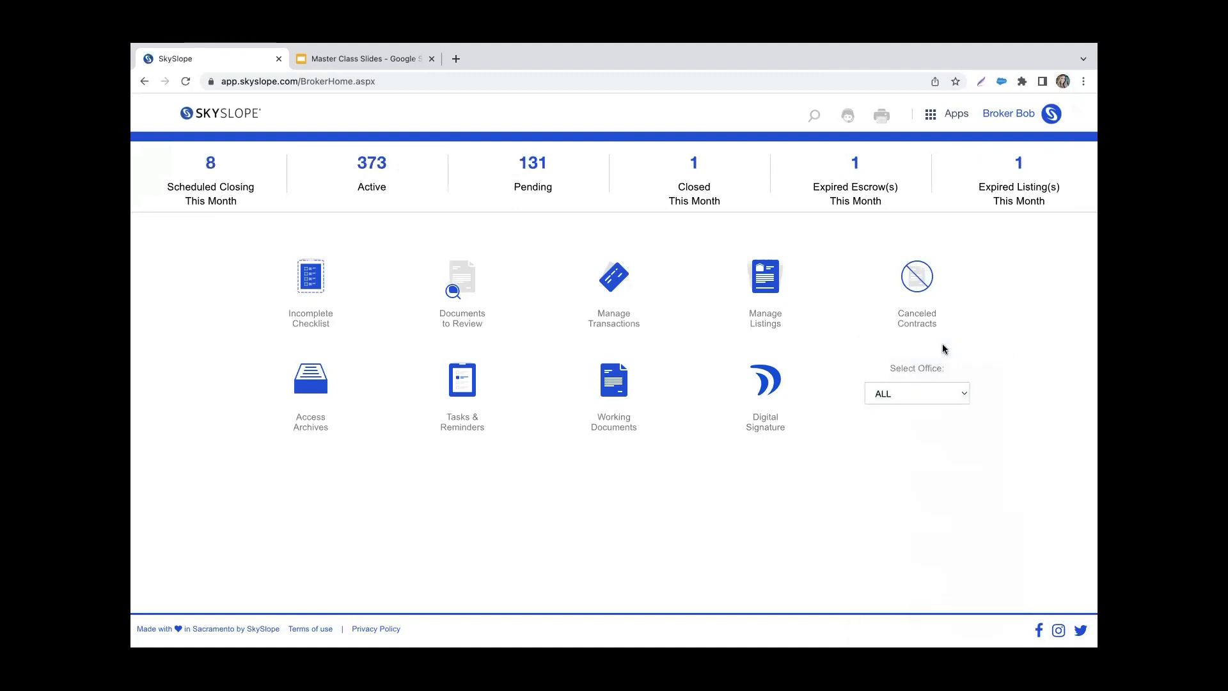
Step: Open the first incomplete transaction under Manage Transactions and assign it a new transaction agent
left_click(617, 328)
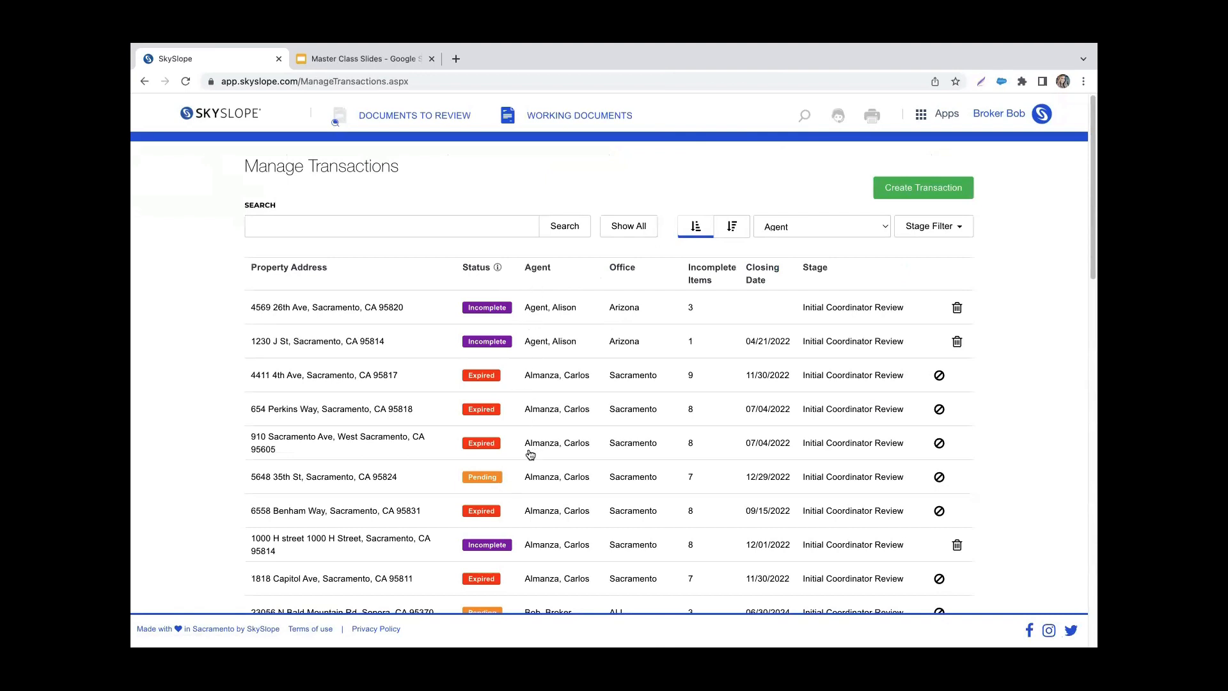
left_click(534, 309)
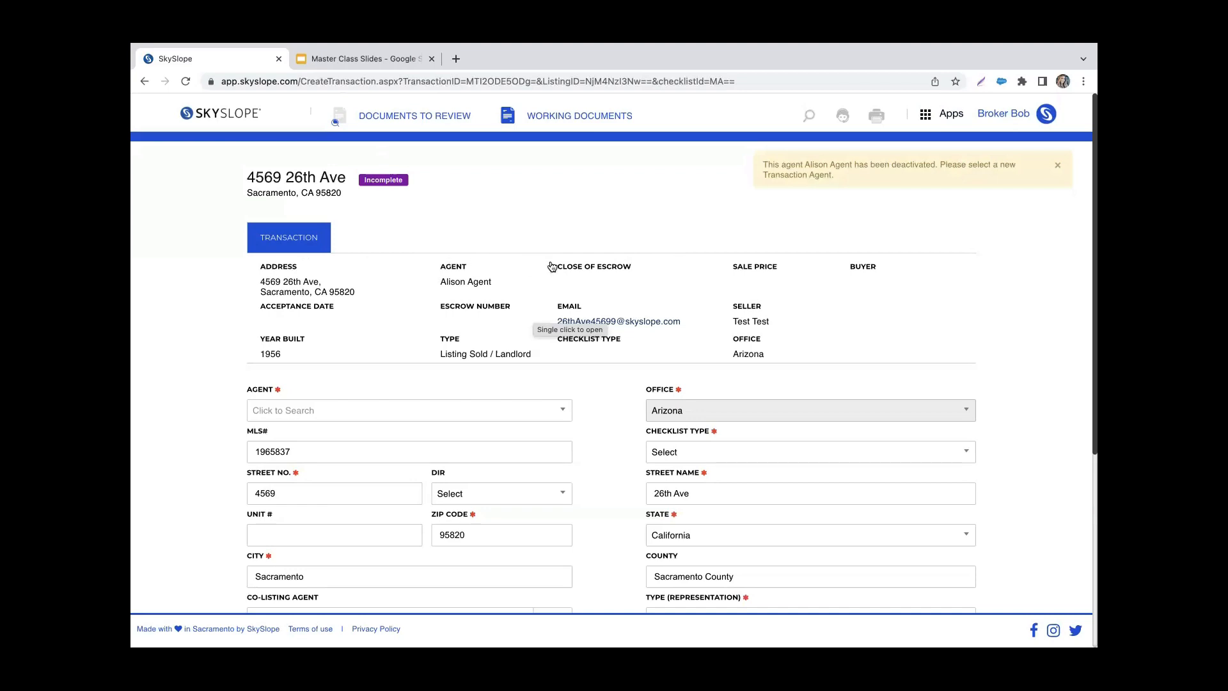
scroll(606, 381, "down", 1)
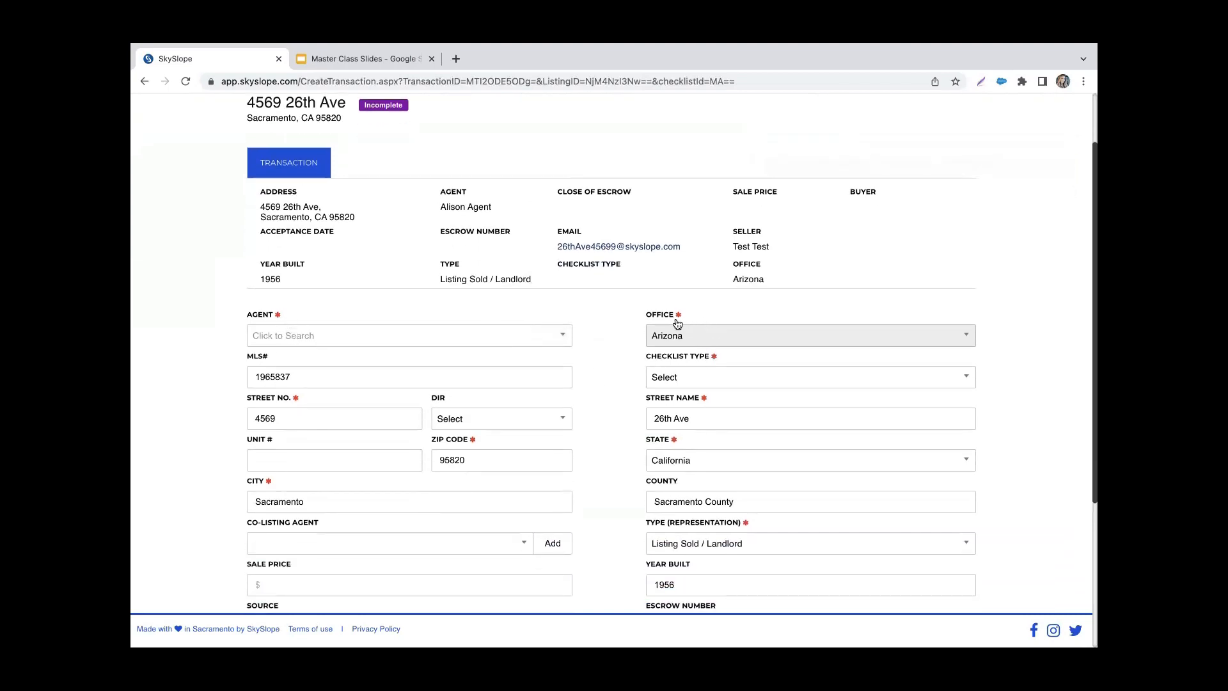
left_click(562, 337)
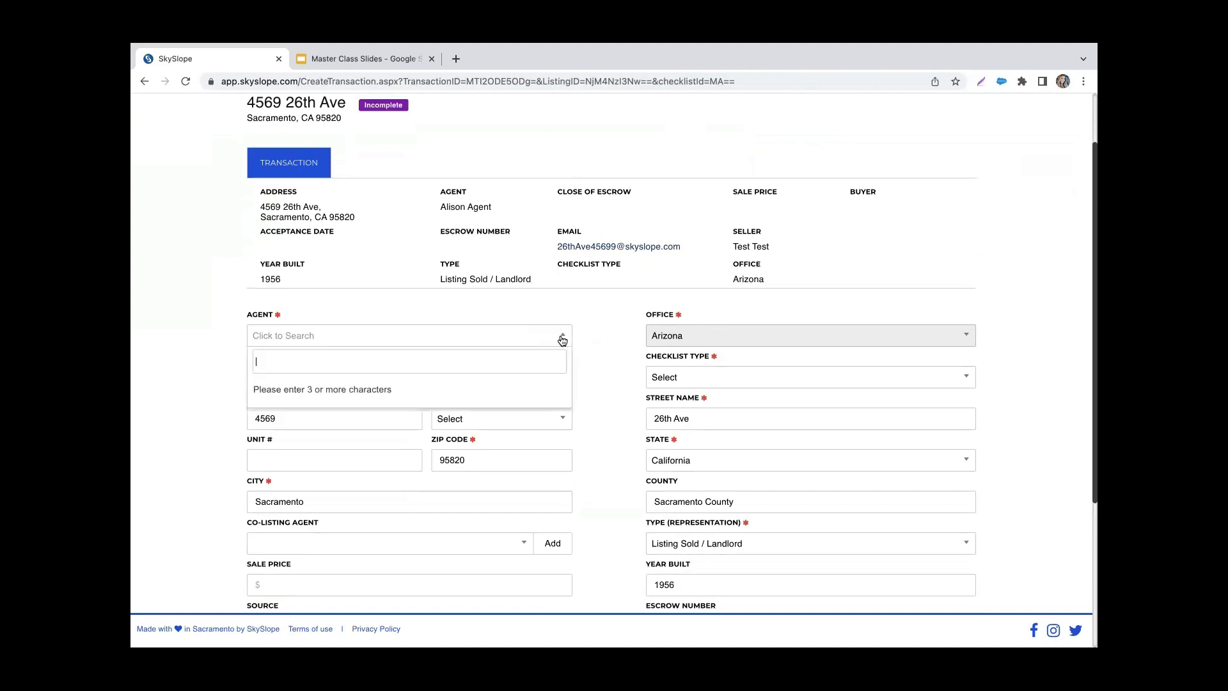
type("kiera")
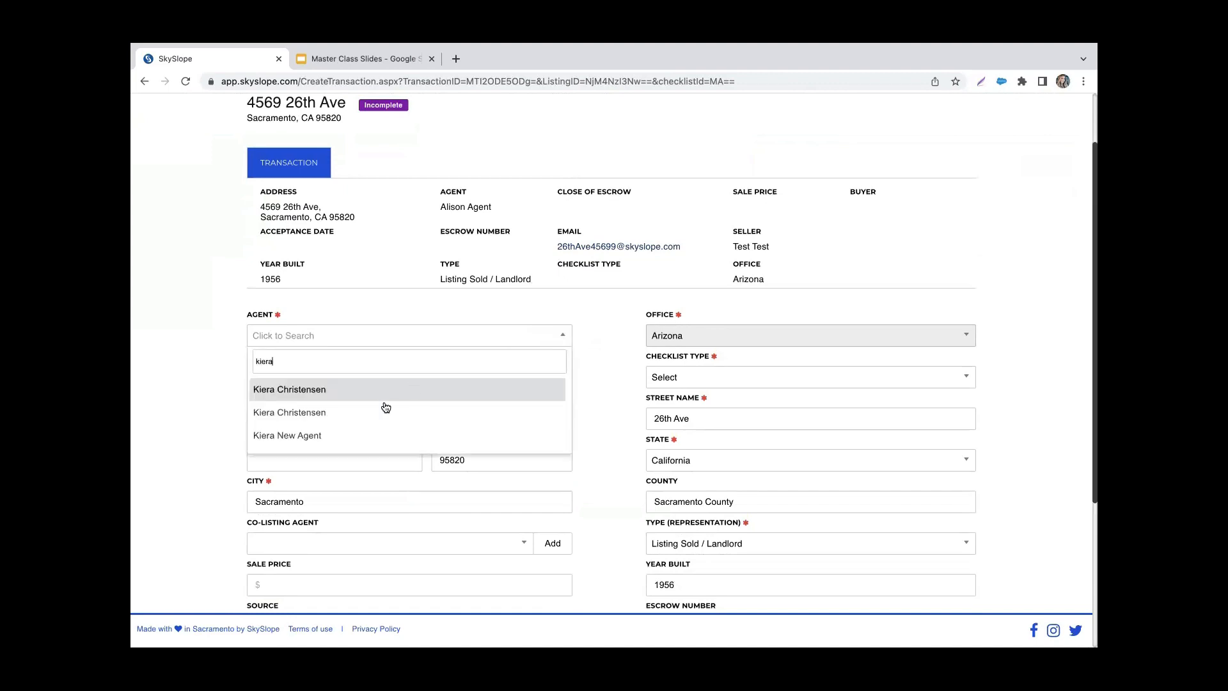
left_click(394, 390)
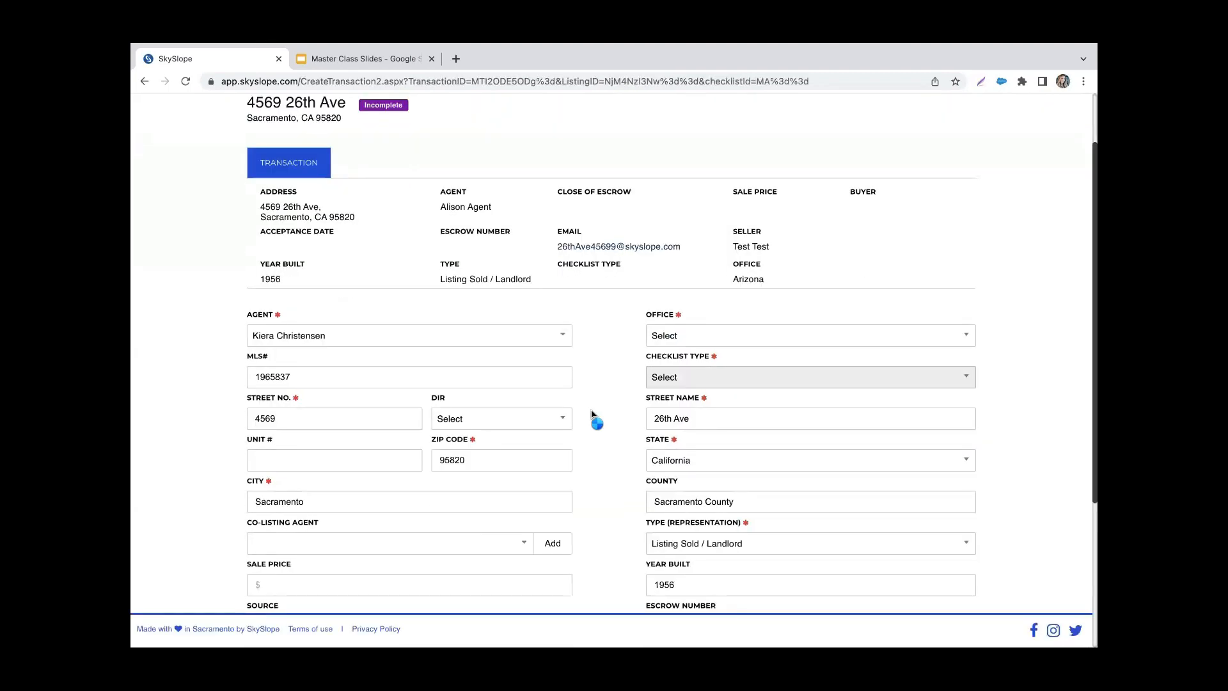
Step: Set the transaction's office to Learning and its checklist type to Traditional Sale
scroll(589, 405, "down", 2)
scroll(592, 414, "down", 2)
left_click(759, 220)
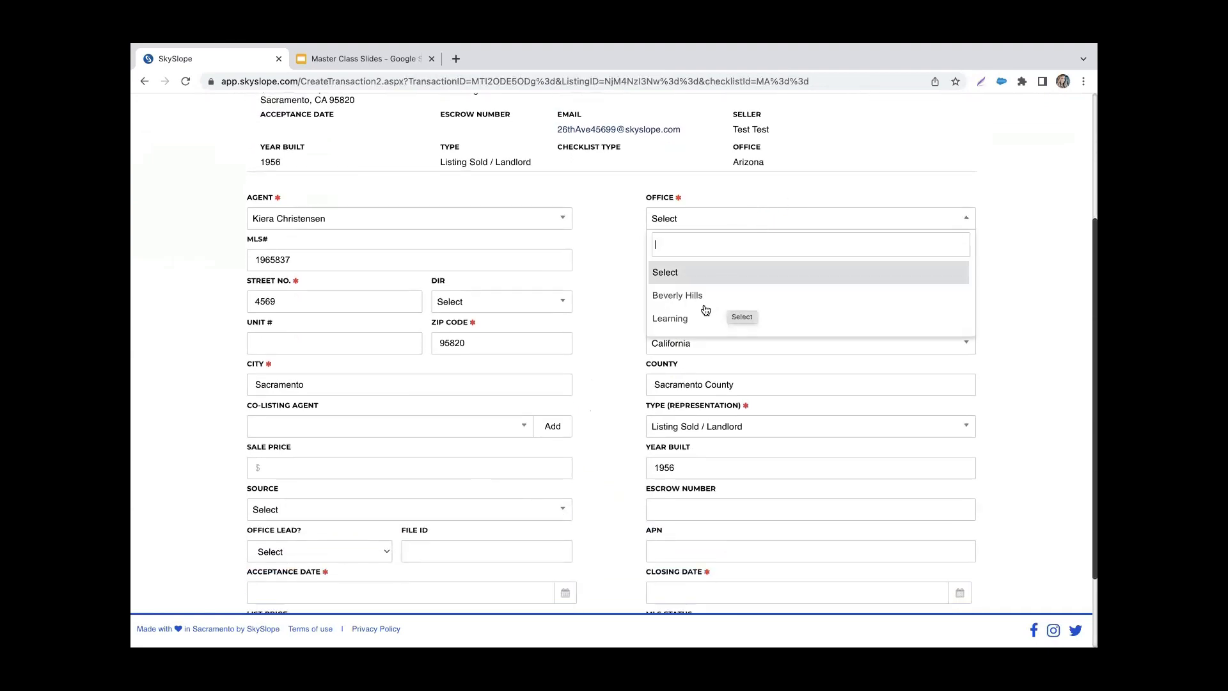
left_click(668, 319)
scroll(603, 256, "down", 1)
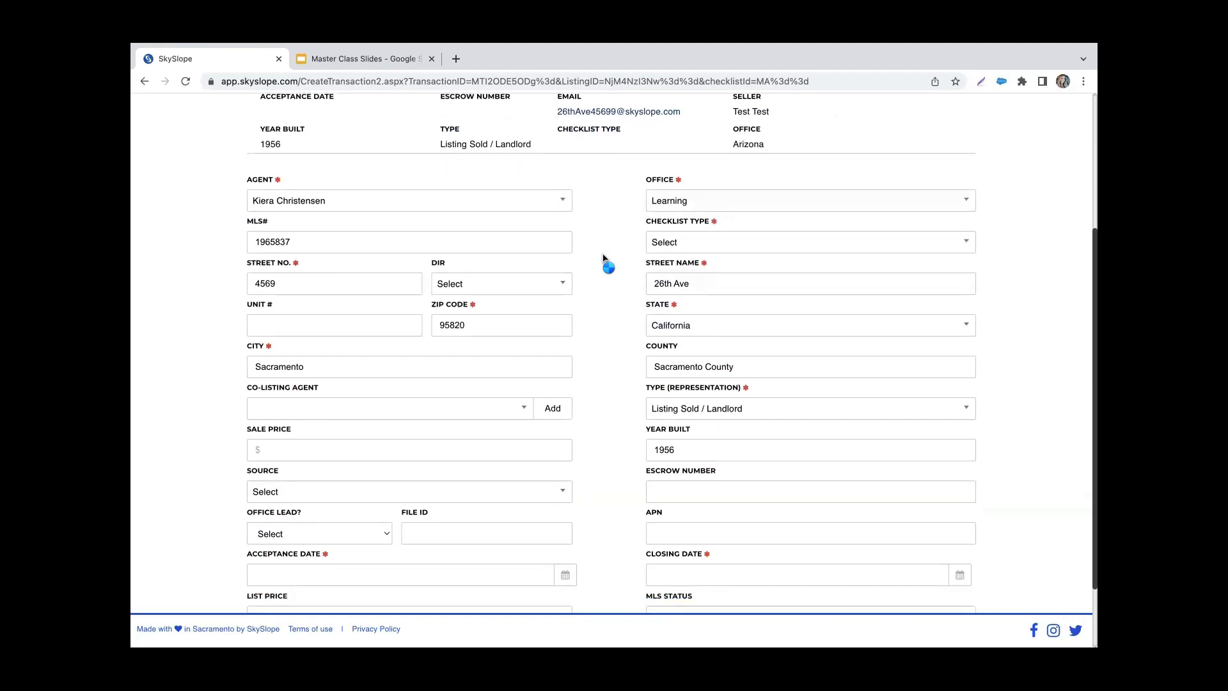
left_click(692, 229)
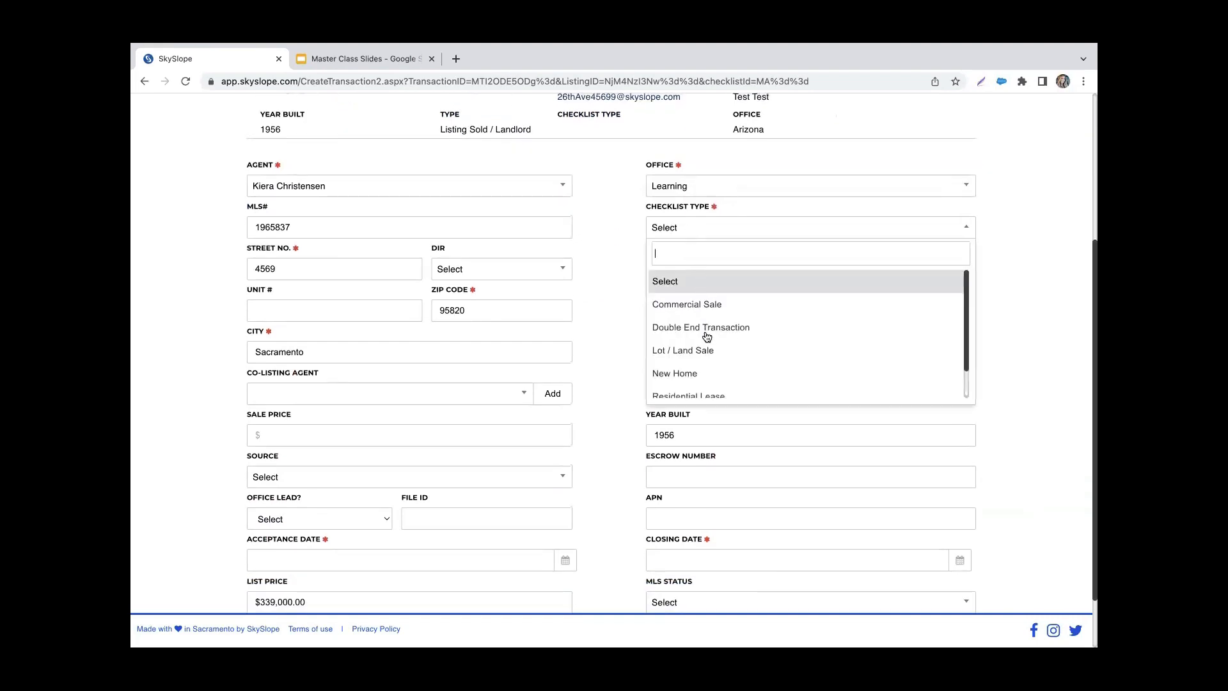
scroll(707, 337, "down", 1)
left_click(705, 387)
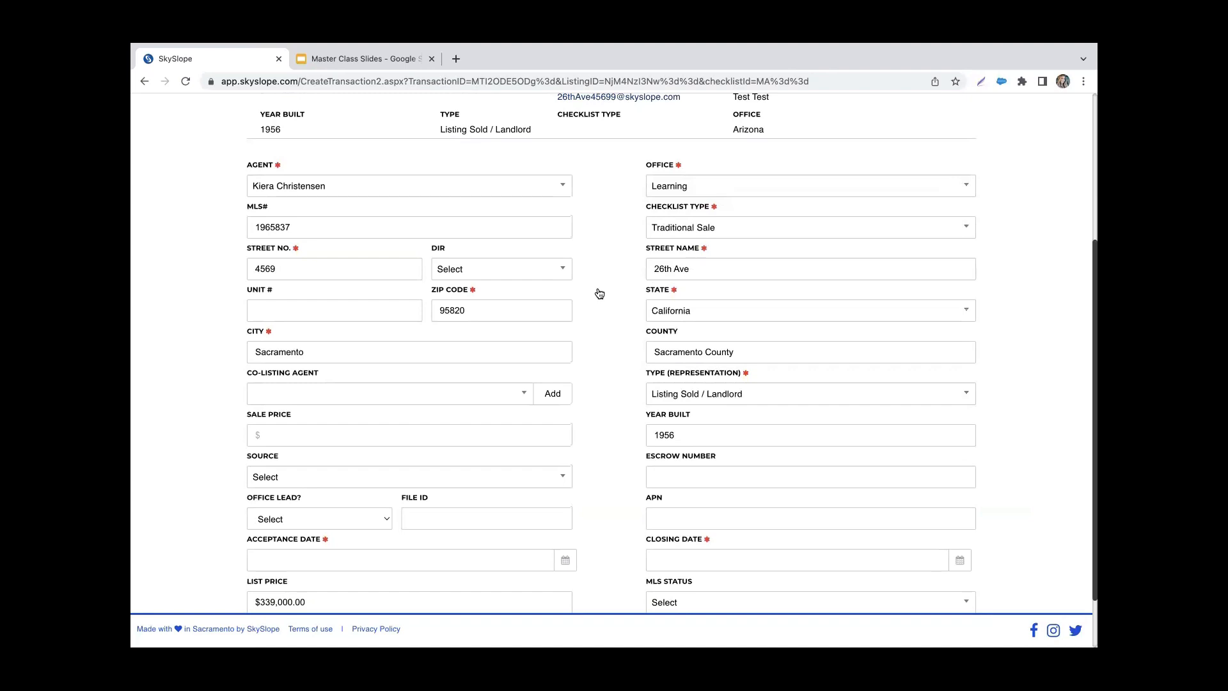
Step: Set the acceptance date to 12/06/2022 and the closing date to 03/31/2023, and continue to the contacts
scroll(625, 433, "down", 2)
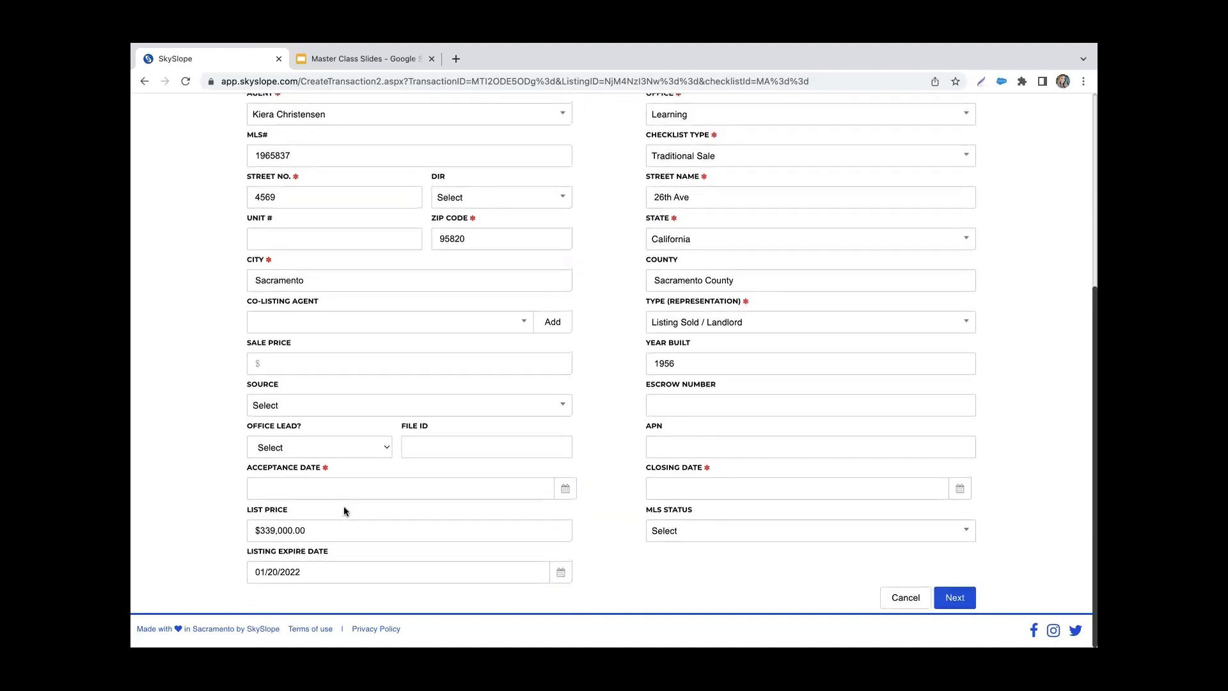
left_click(528, 490)
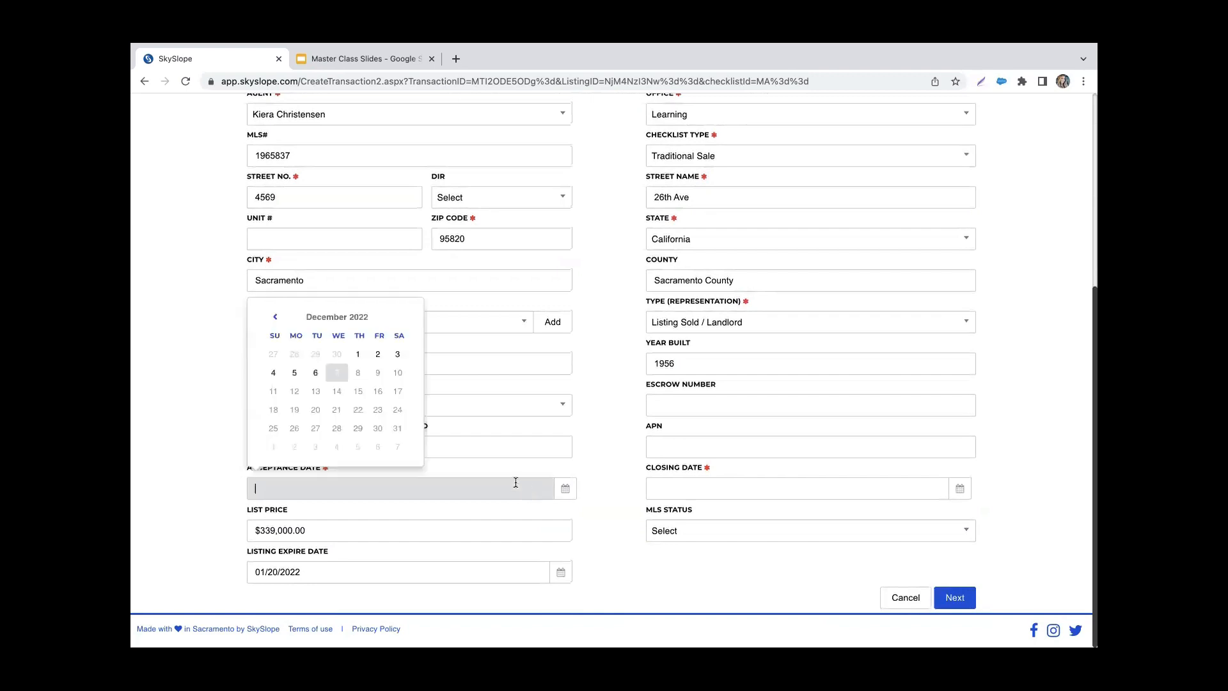
left_click(316, 374)
left_click(719, 486)
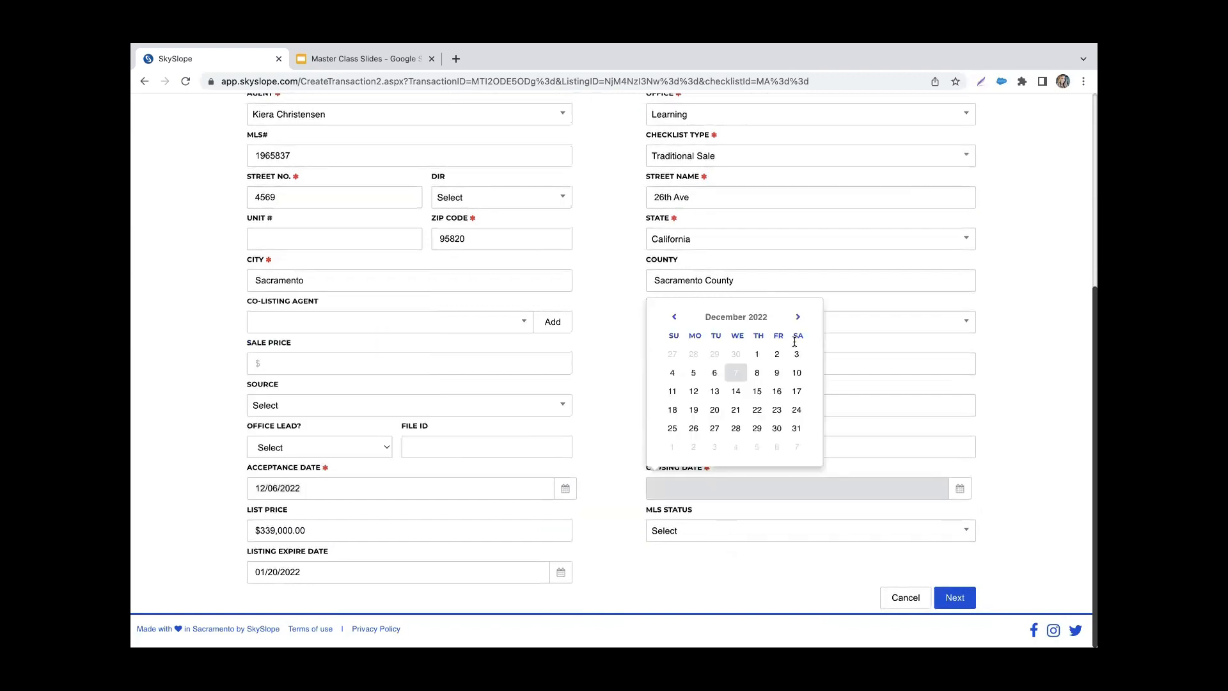
left_click(797, 316)
left_click(797, 317)
left_click(798, 317)
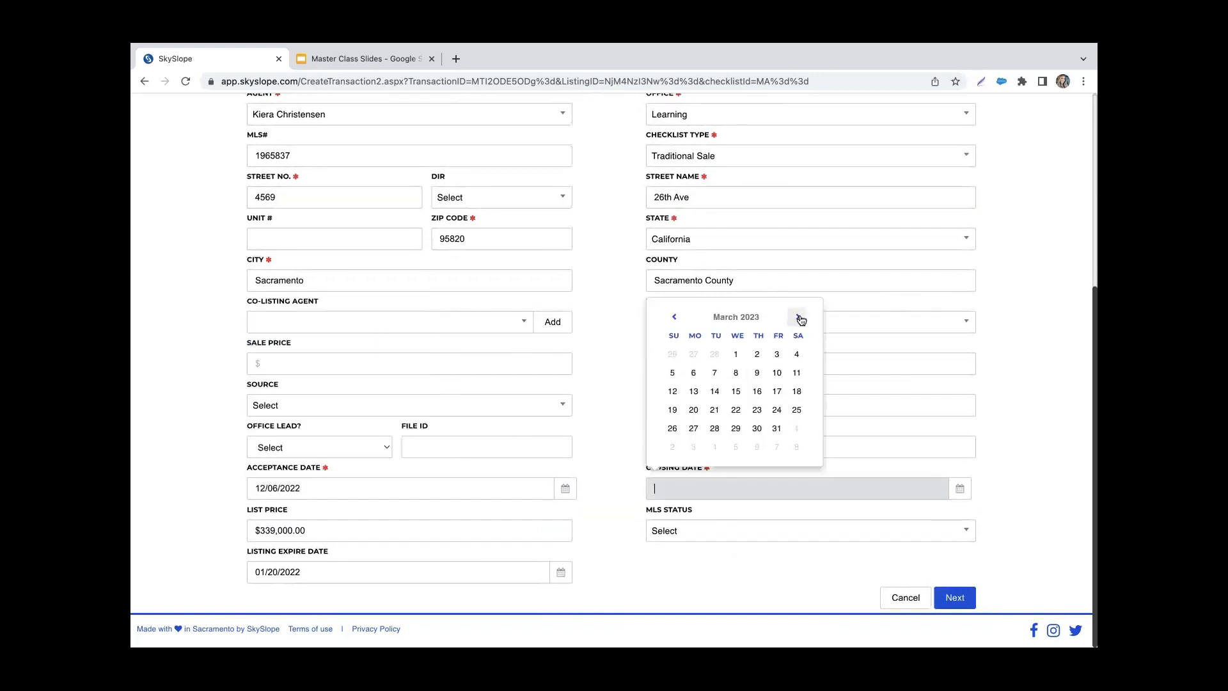
left_click(777, 429)
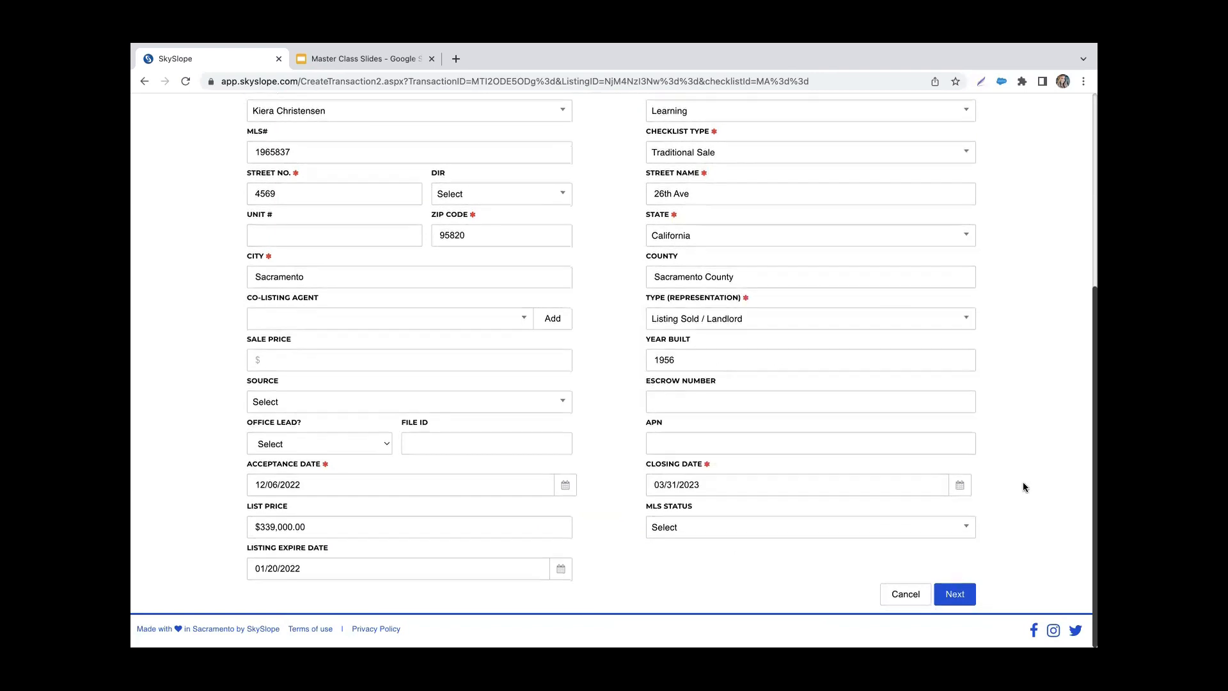
left_click(960, 604)
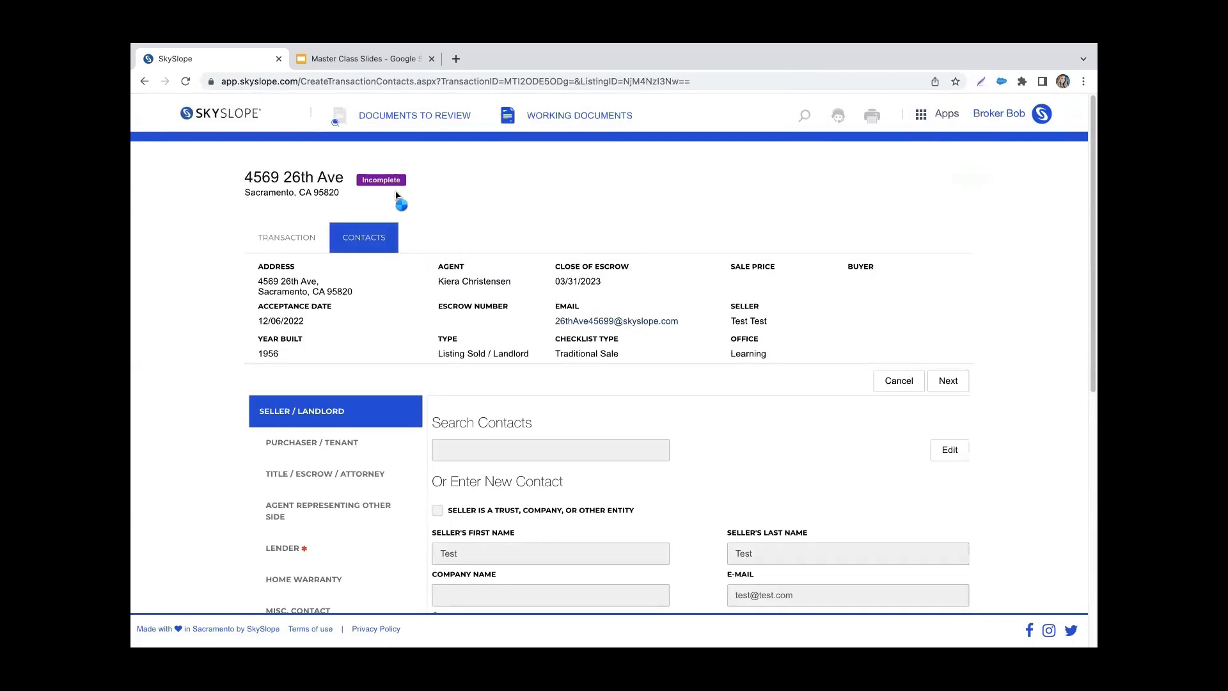
Step: Enter the loan officer's first and last name in the lender contact and try to save it
scroll(390, 195, "down", 3)
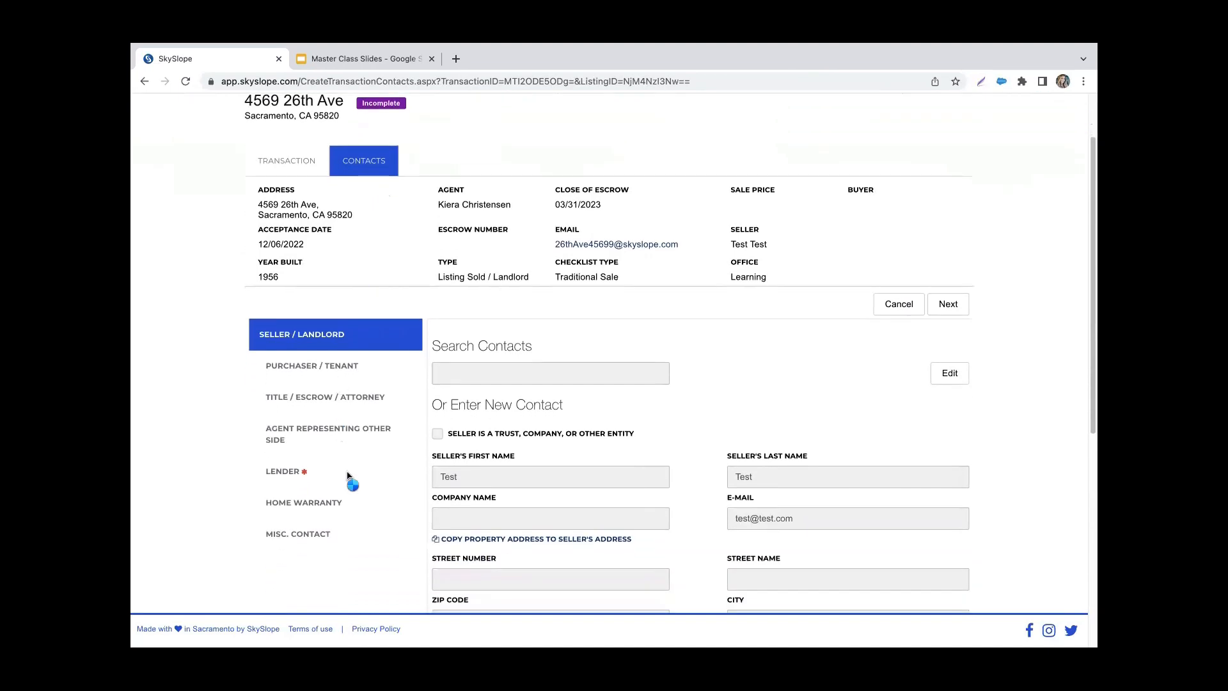
left_click(346, 473)
scroll(347, 466, "up", 2)
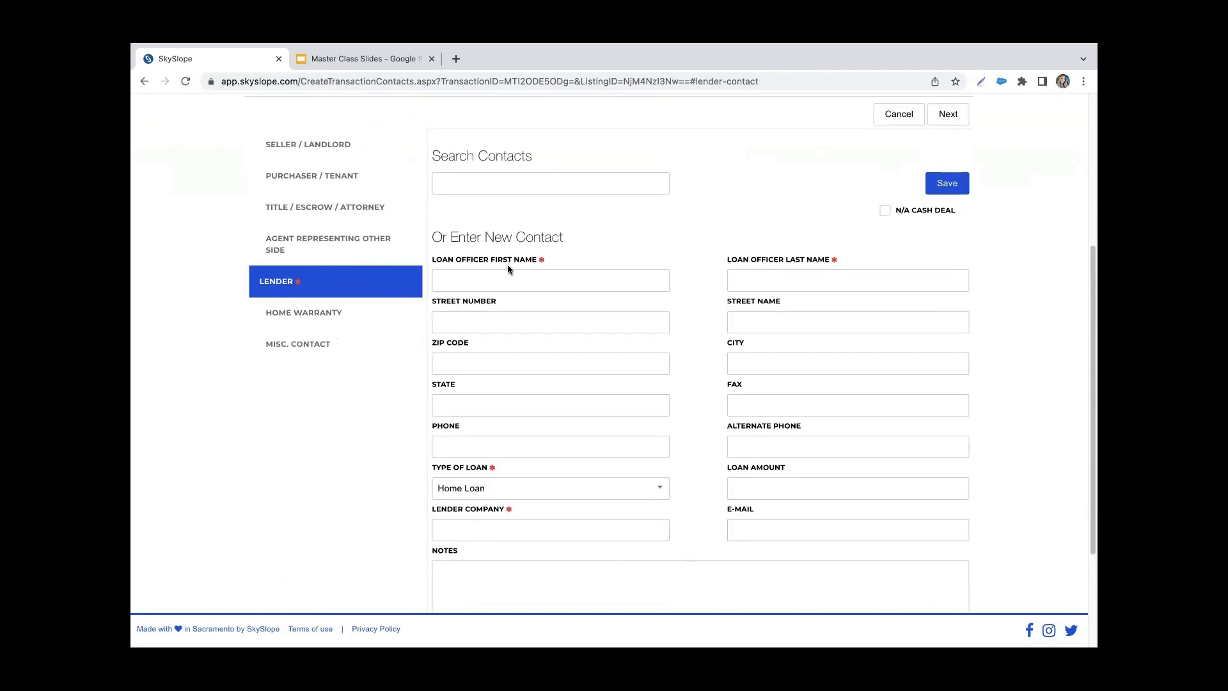
left_click(501, 285)
type("Loa")
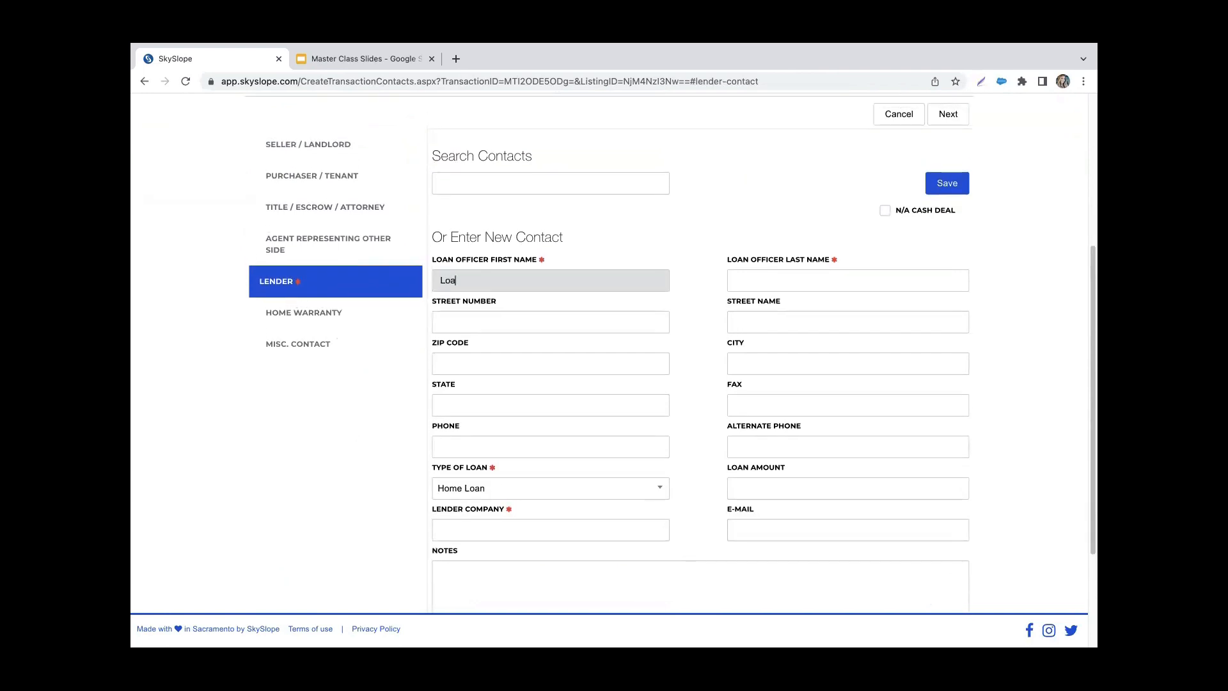
type("n")
left_click(805, 280)
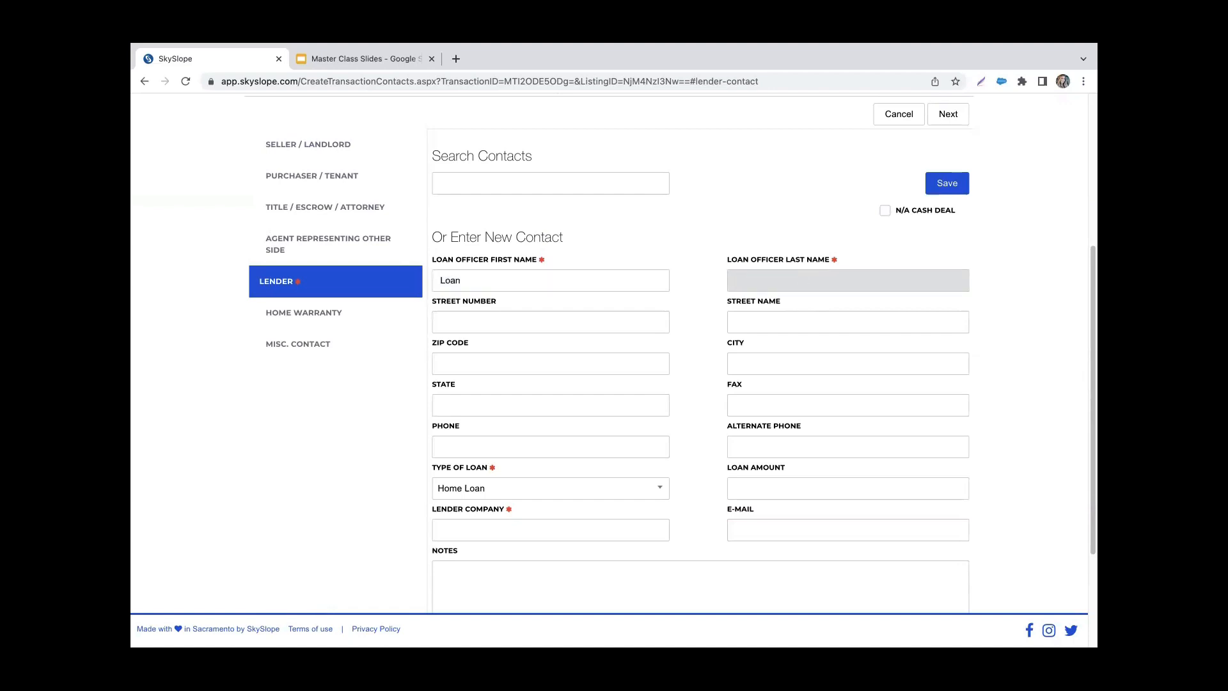
type("Example")
left_click(953, 189)
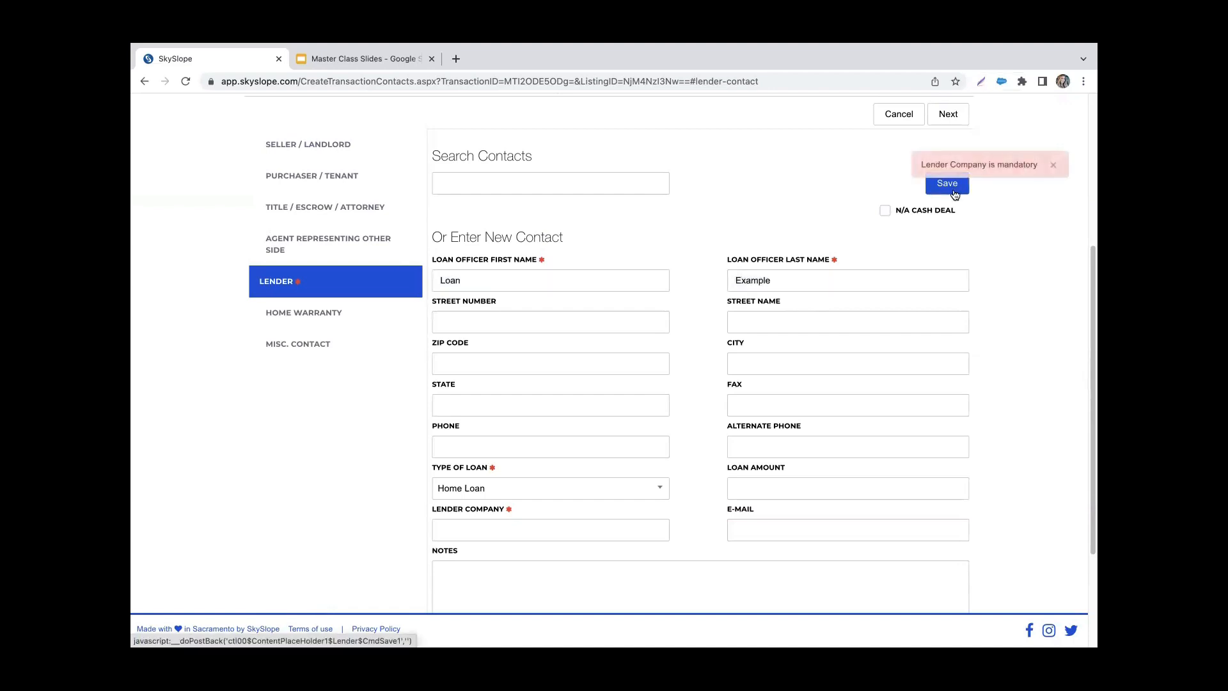
Step: Enter "Lender Example" as the lender company, save the lender contact and submit the contacts
scroll(663, 417, "down", 1)
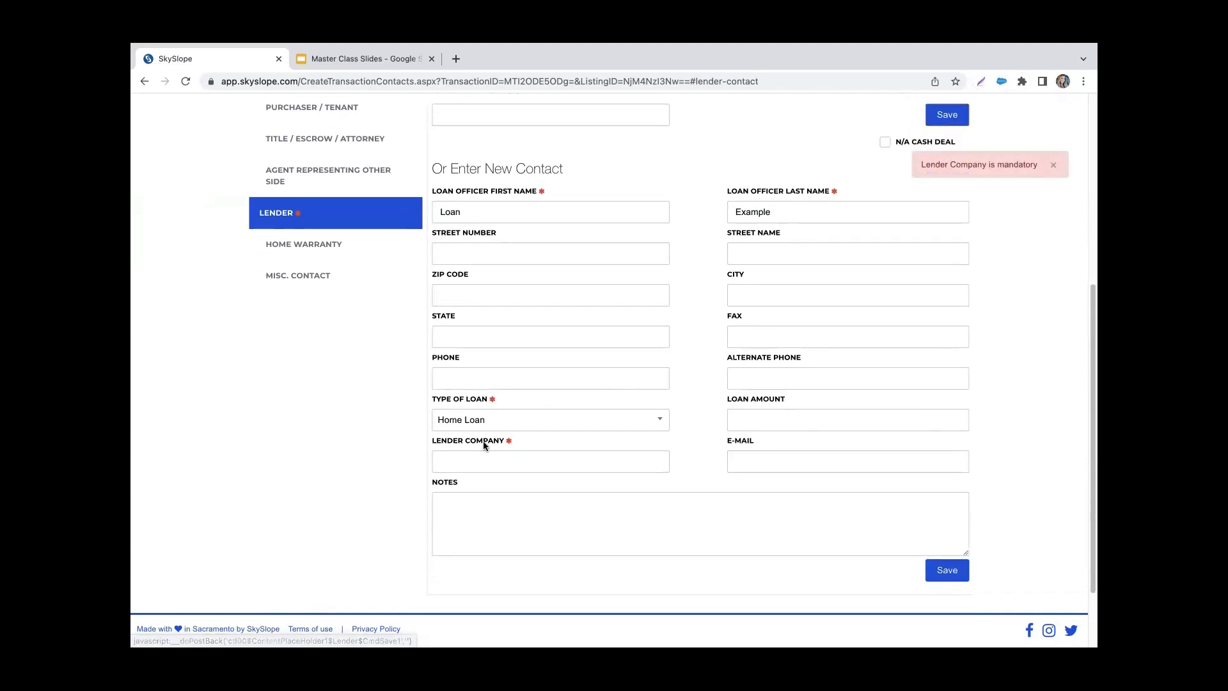
left_click(505, 466)
type("Lender Example")
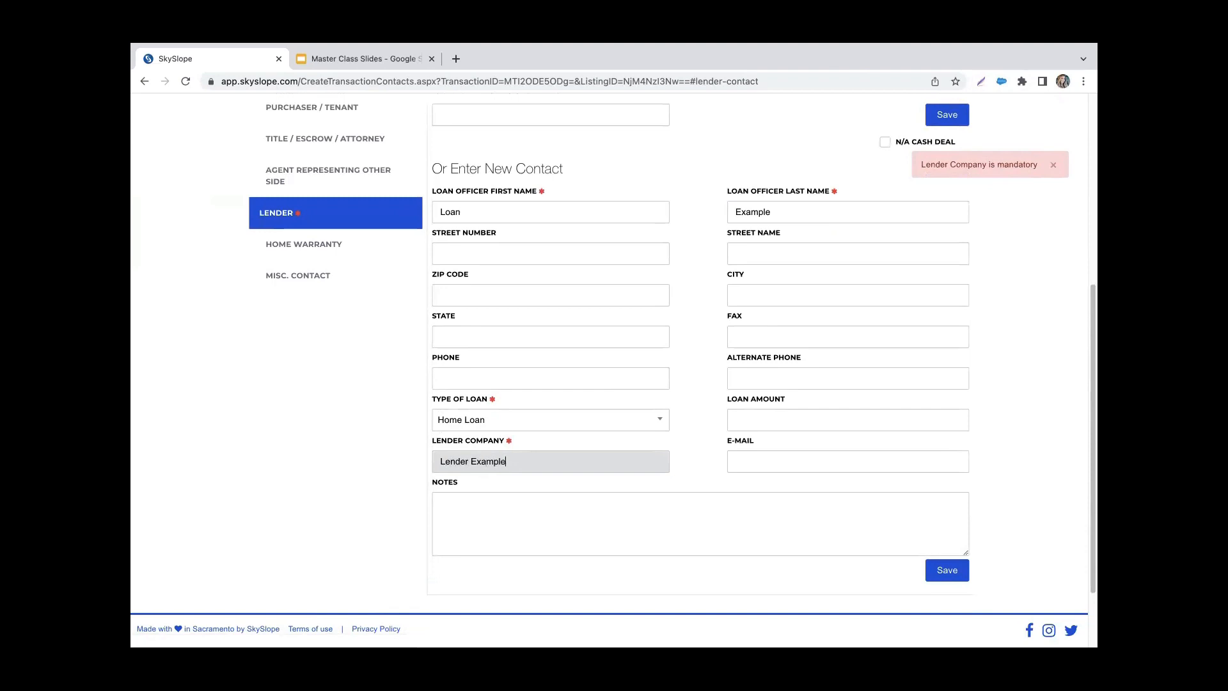
left_click(955, 575)
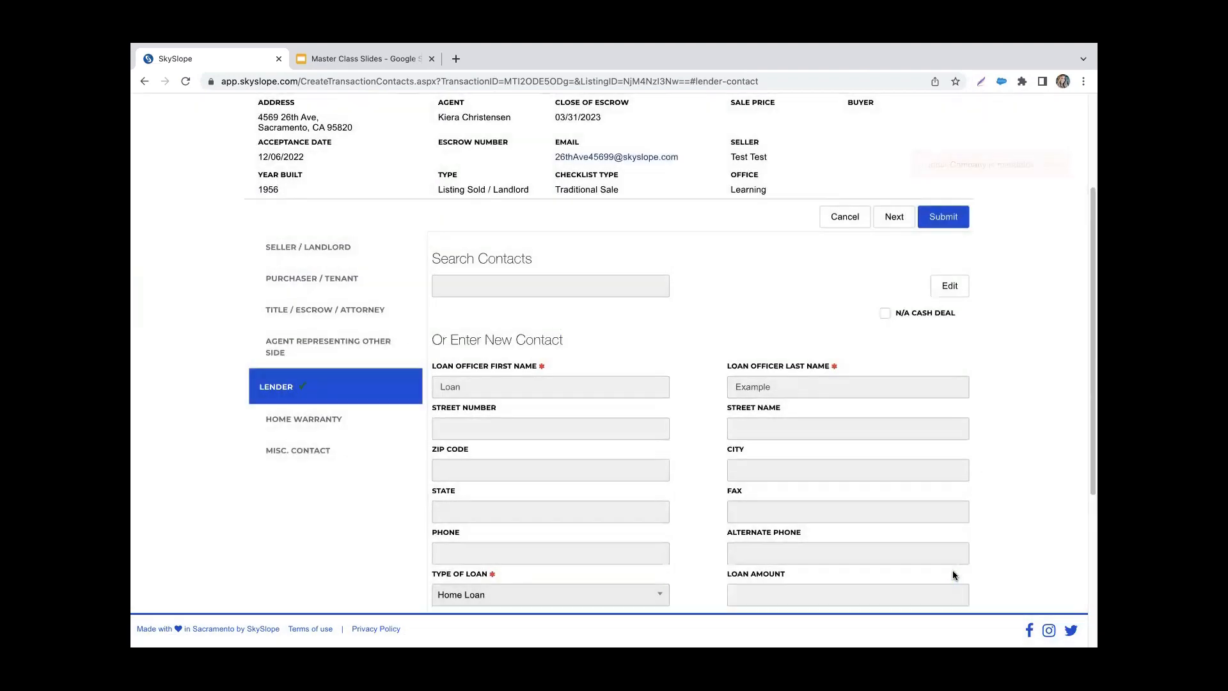
scroll(765, 251, "up", 3)
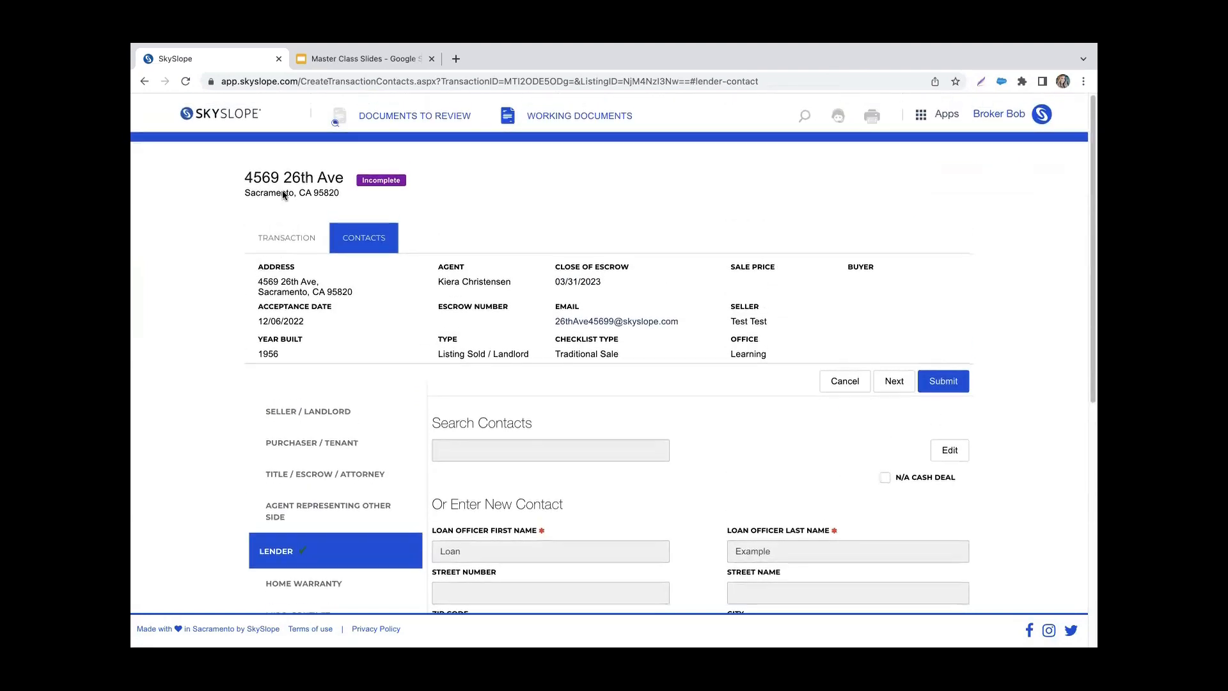
left_click(948, 386)
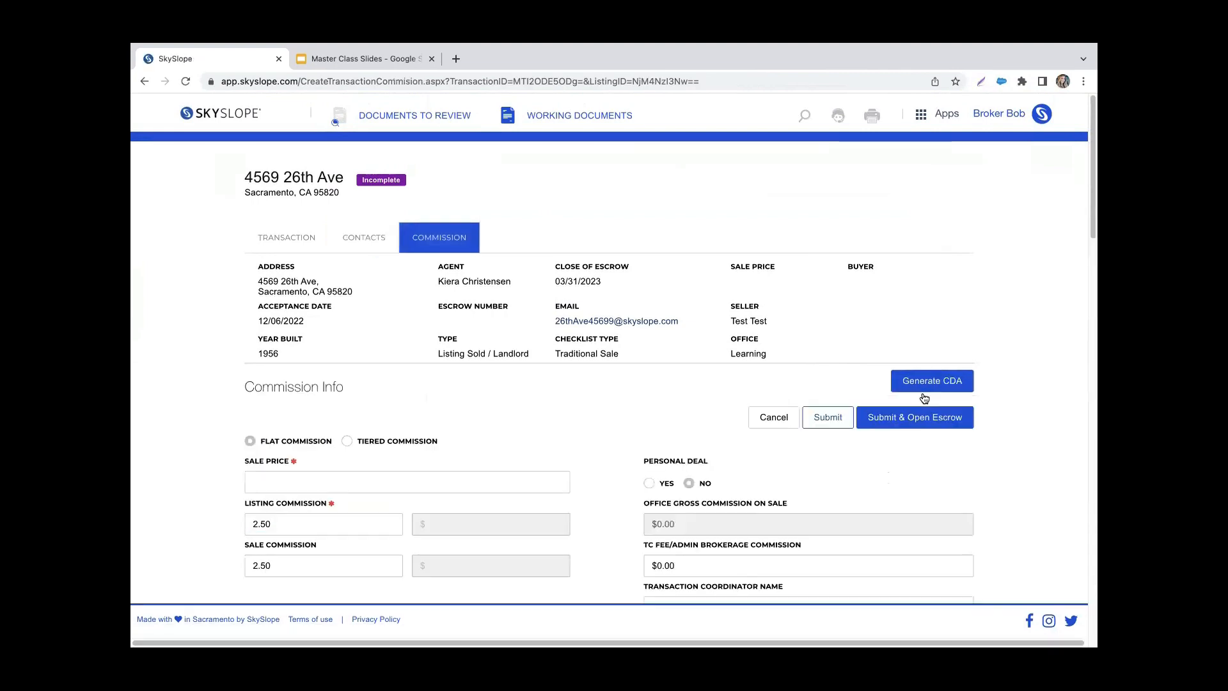
Step: Set the sale price to 5000000 in the commission info and submit the transaction
scroll(877, 466, "down", 1)
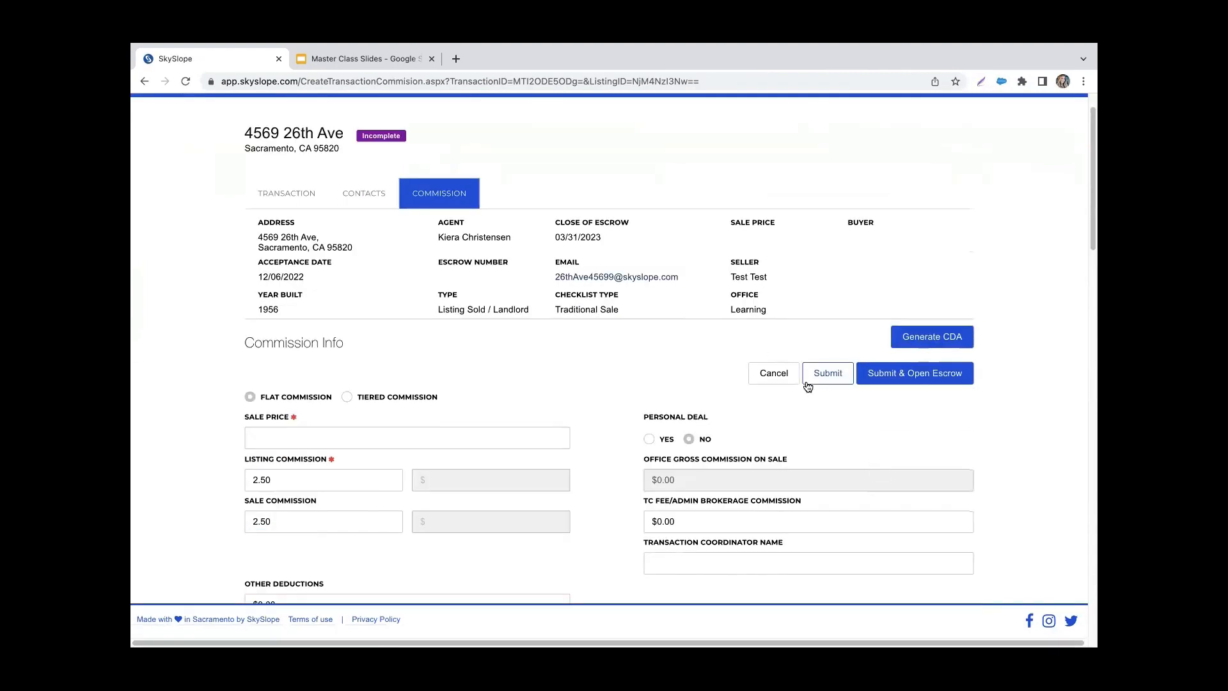
left_click(838, 380)
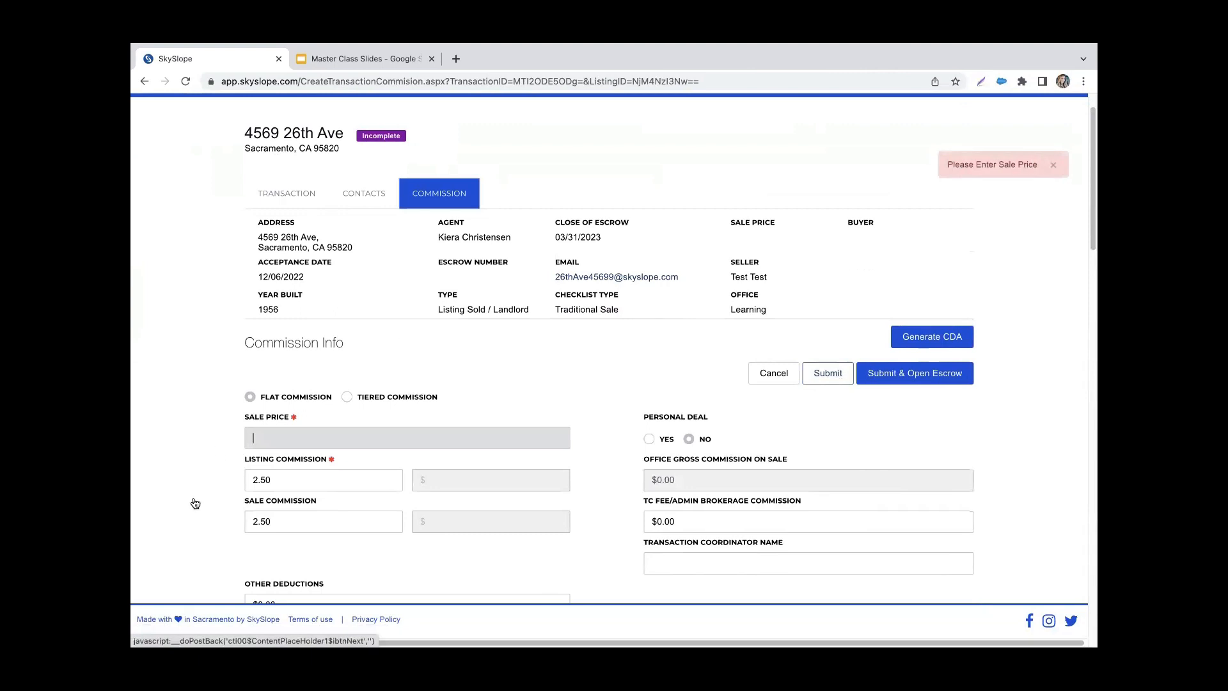
left_click(288, 442)
type("5000000")
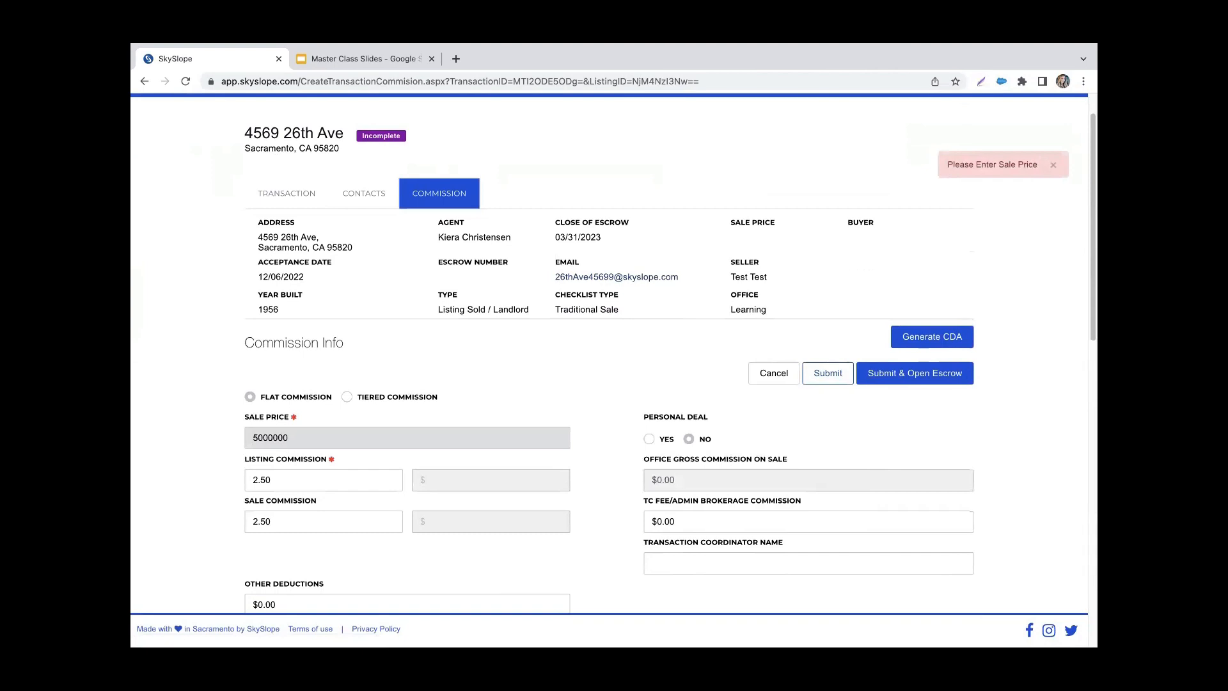
left_click(827, 376)
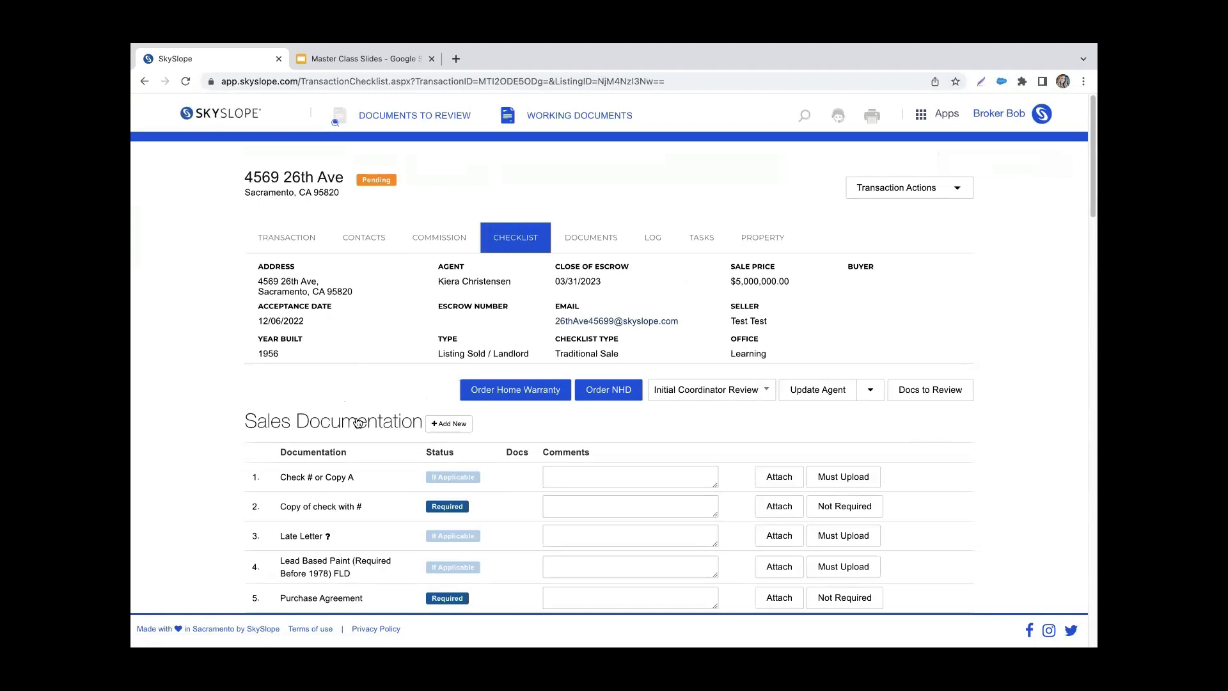
scroll(357, 420, "down", 2)
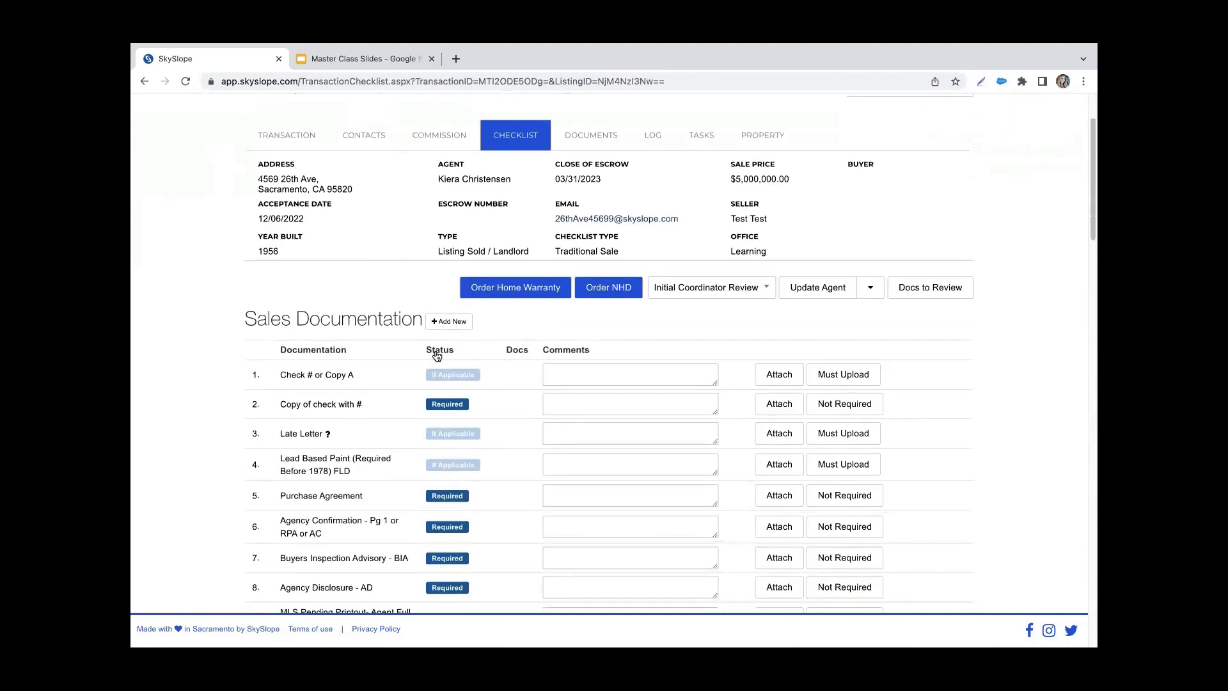
Step: Leave the completed transaction's checklist for the home dashboard and open the Manage Transactions list
scroll(376, 293, "up", 2)
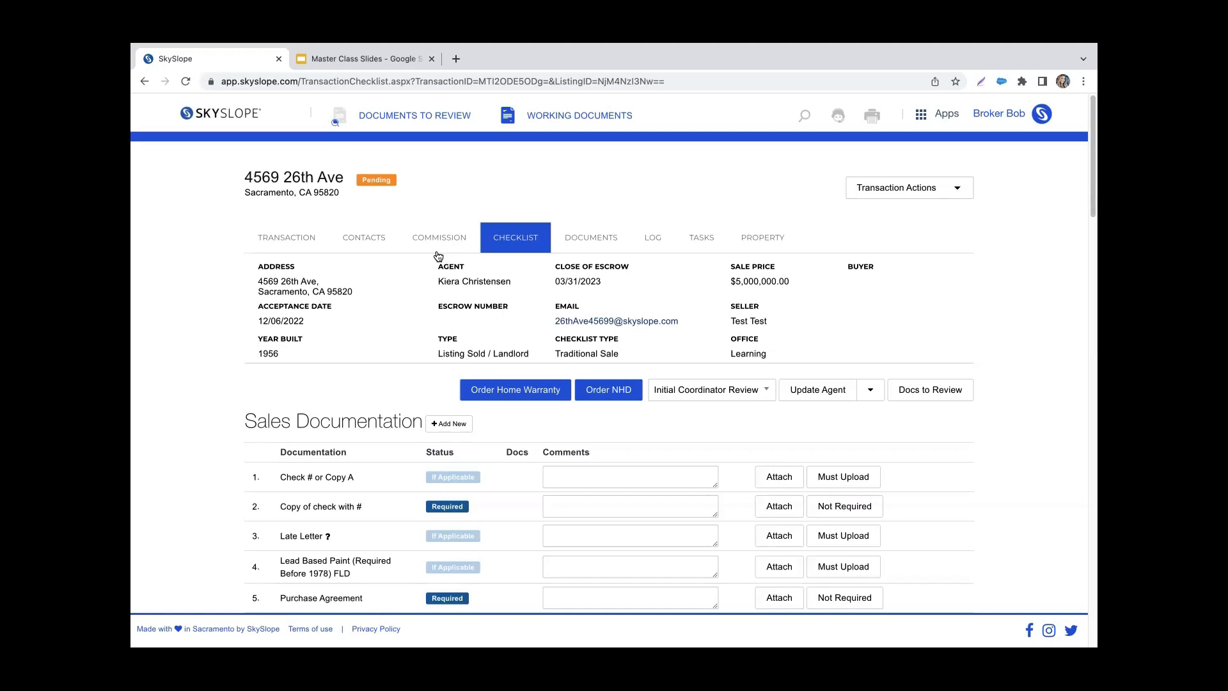
left_click(231, 116)
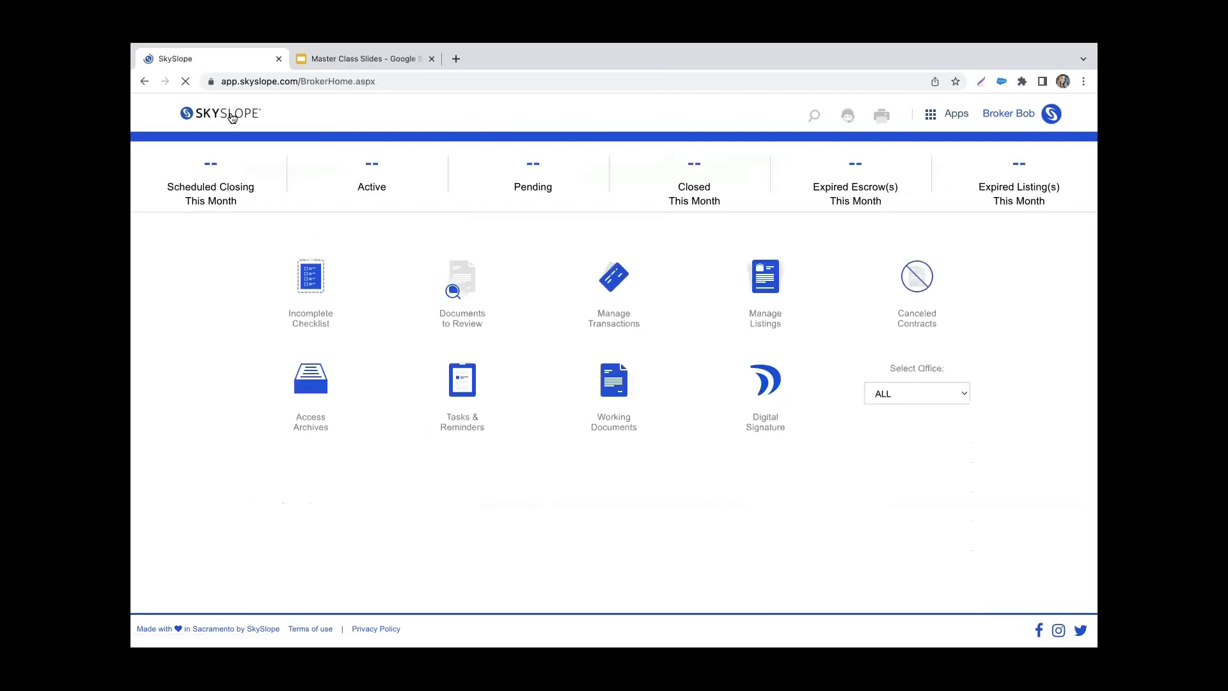
left_click(614, 320)
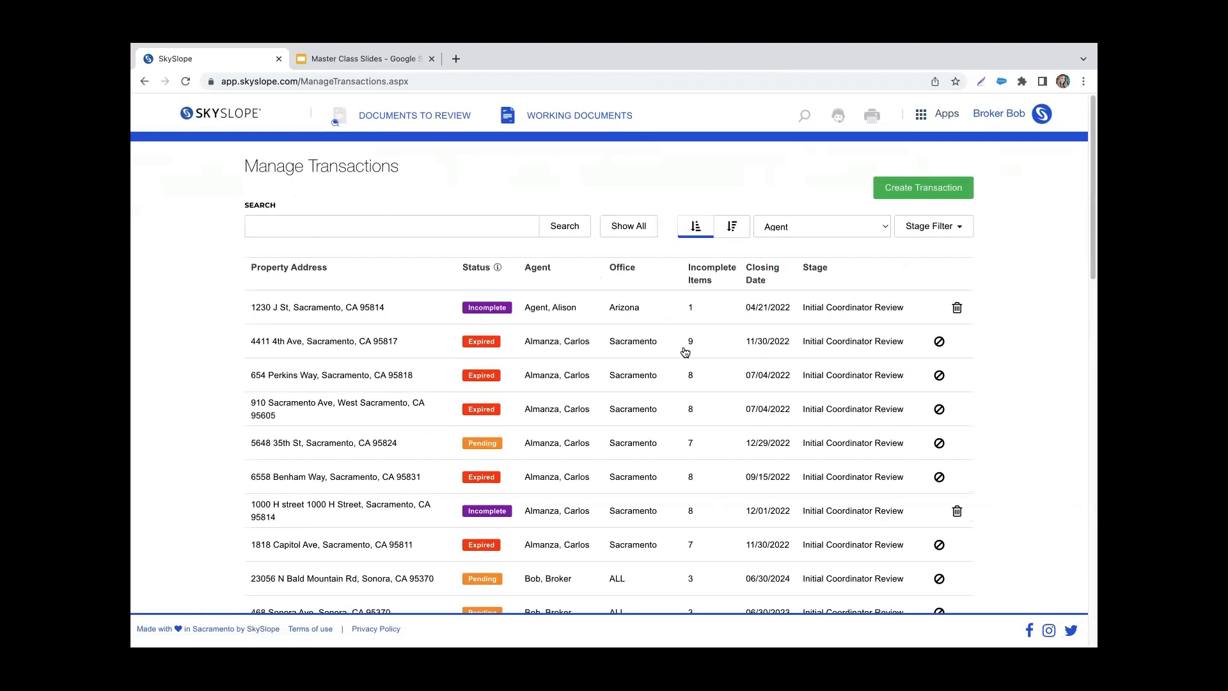
Step: Open the first expired transaction in the list, set its closing date to 12/31/2022 and continue to its contacts
left_click(495, 358)
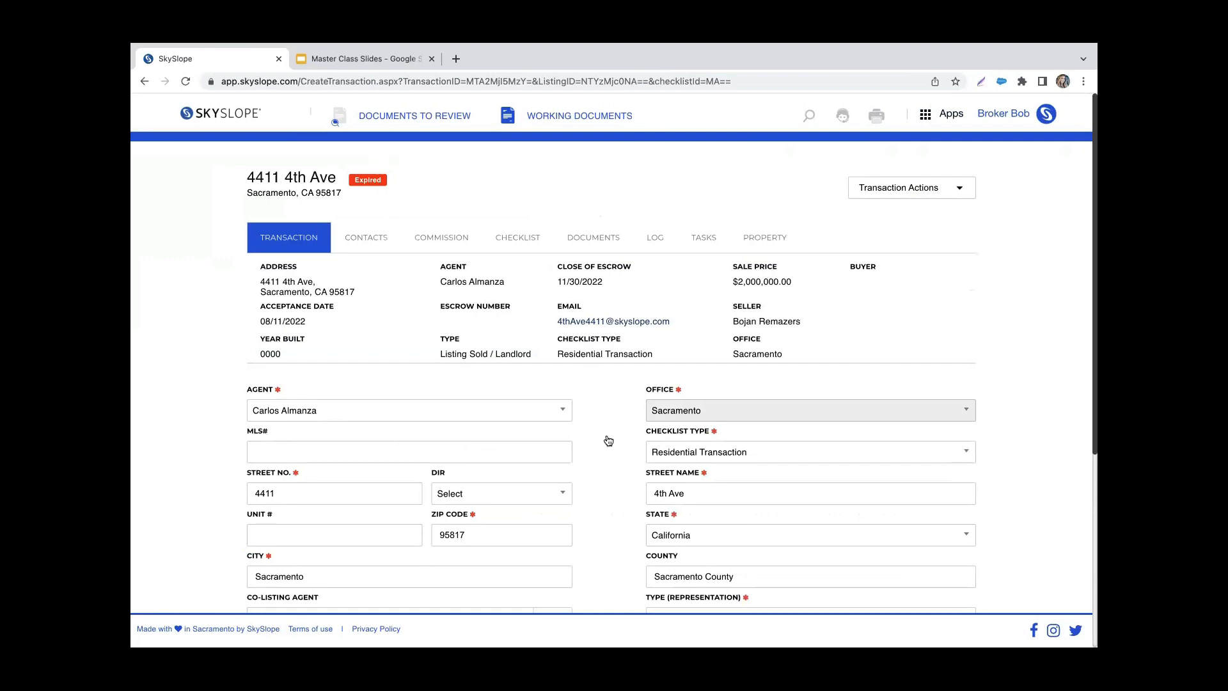
scroll(608, 440, "down", 5)
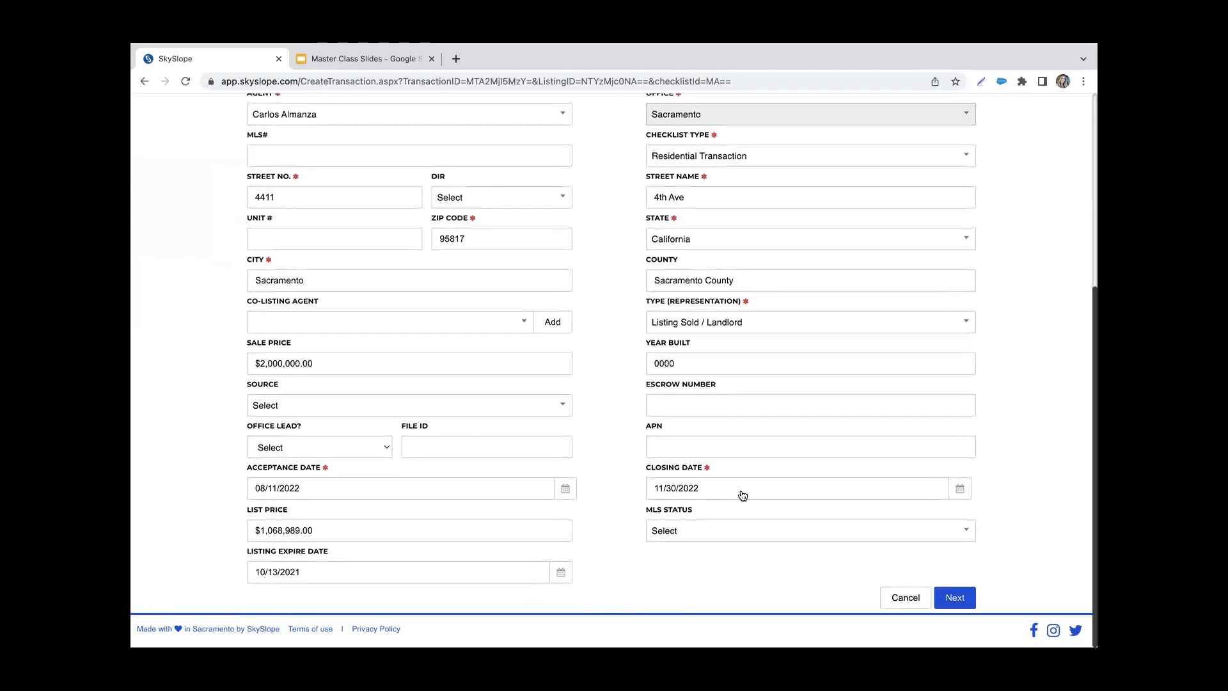
left_click(742, 490)
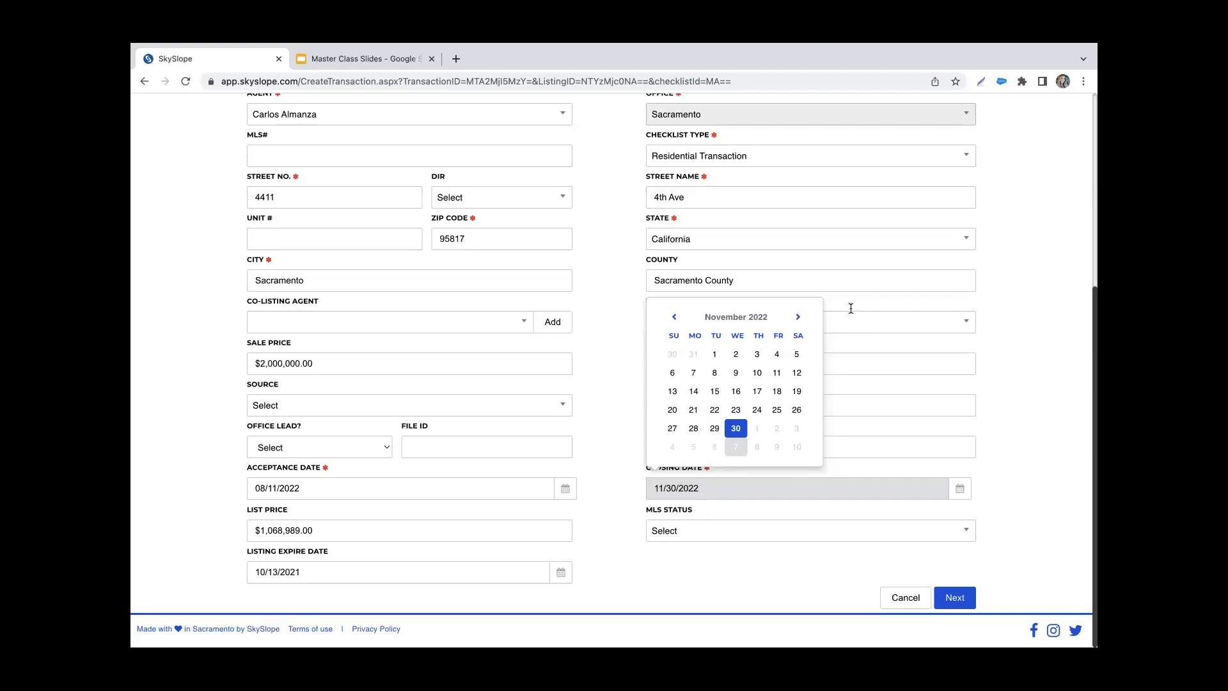
left_click(797, 318)
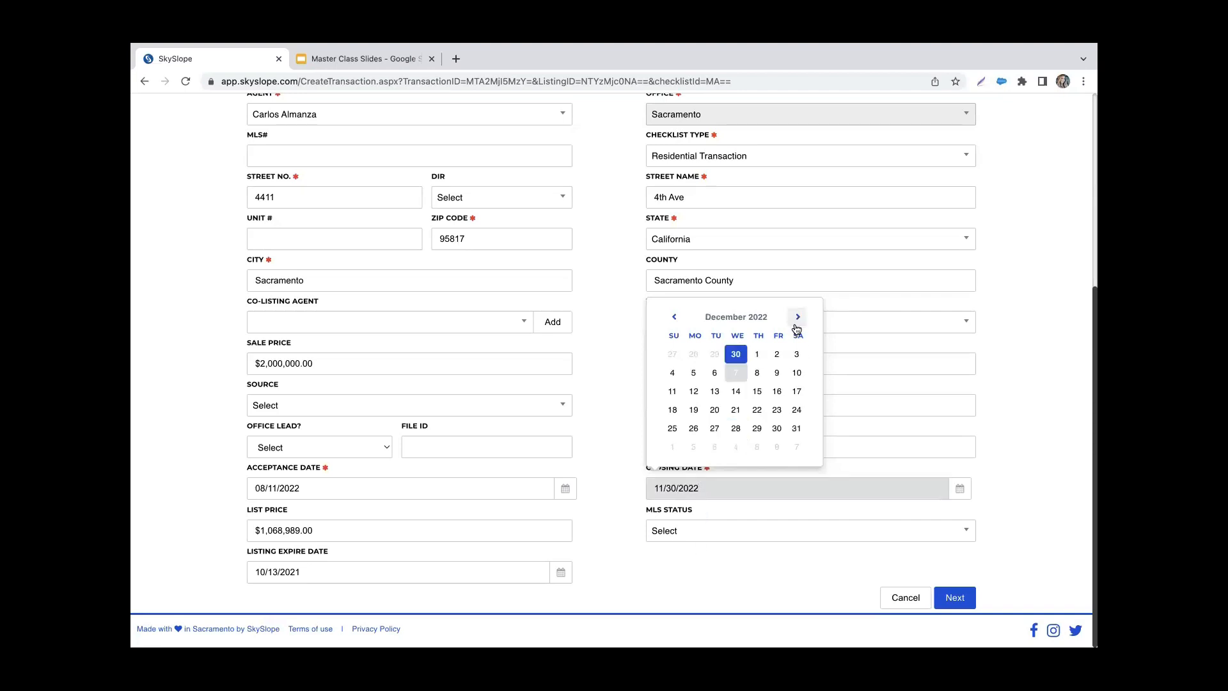
left_click(798, 428)
left_click(970, 605)
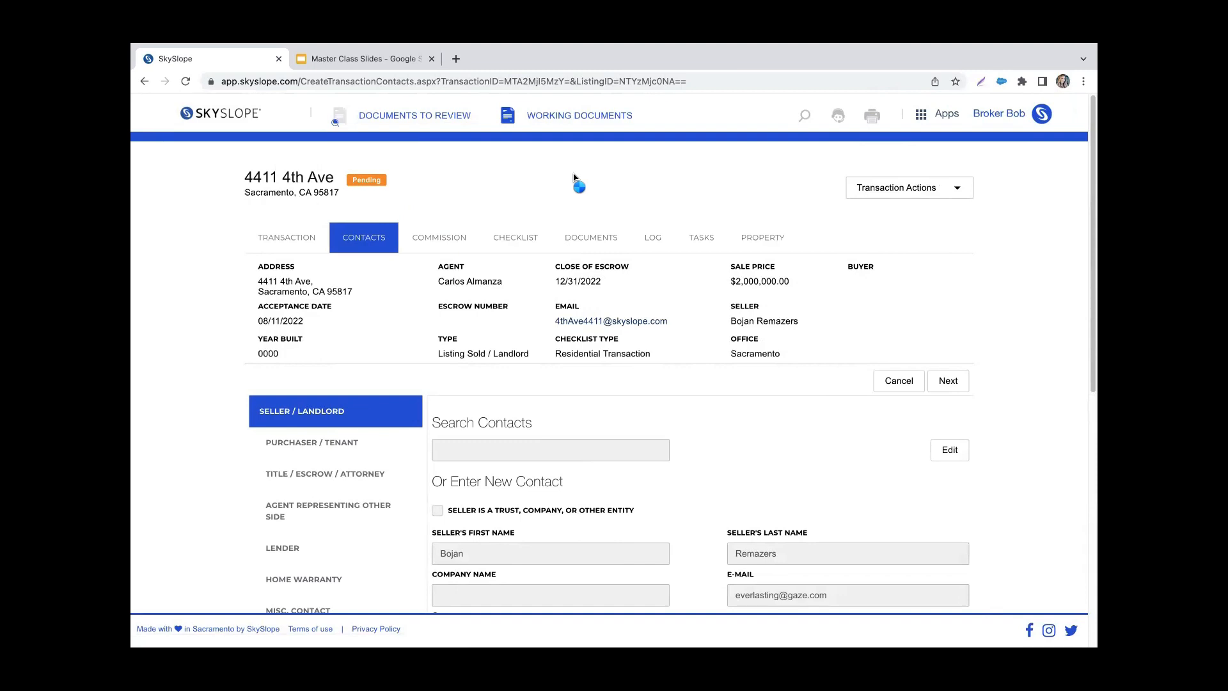
Step: Return to Manage Transactions and check the status of the transaction whose closing date was extended
left_click(218, 119)
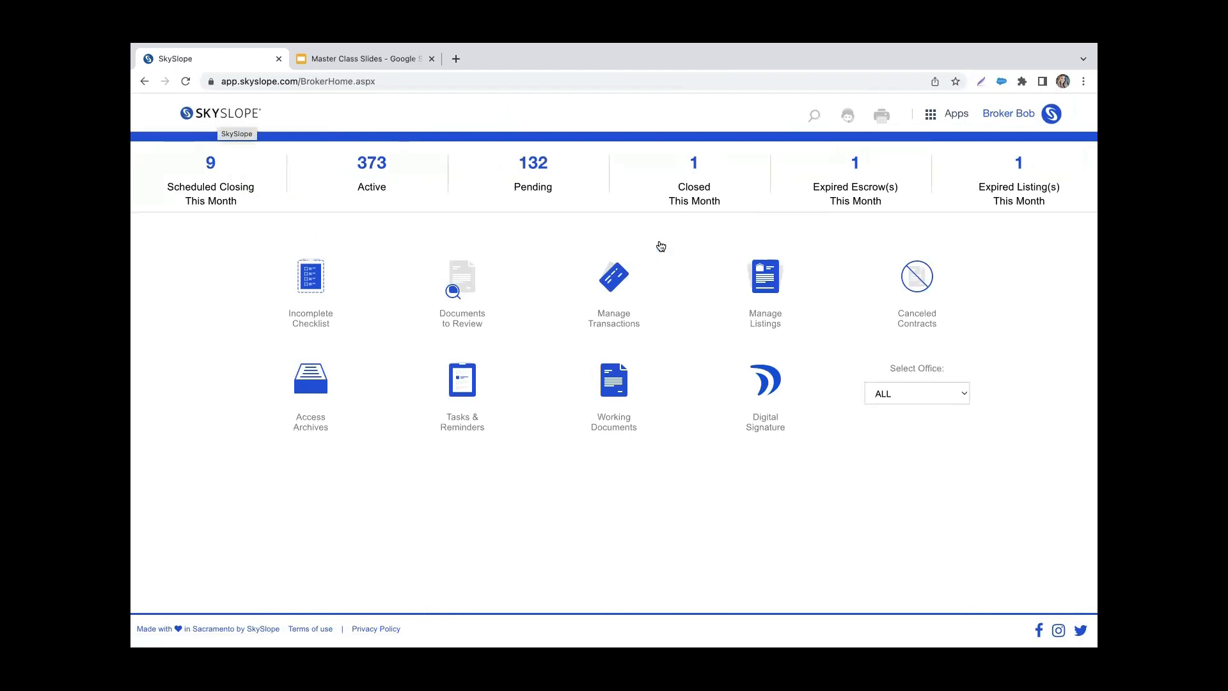
left_click(616, 275)
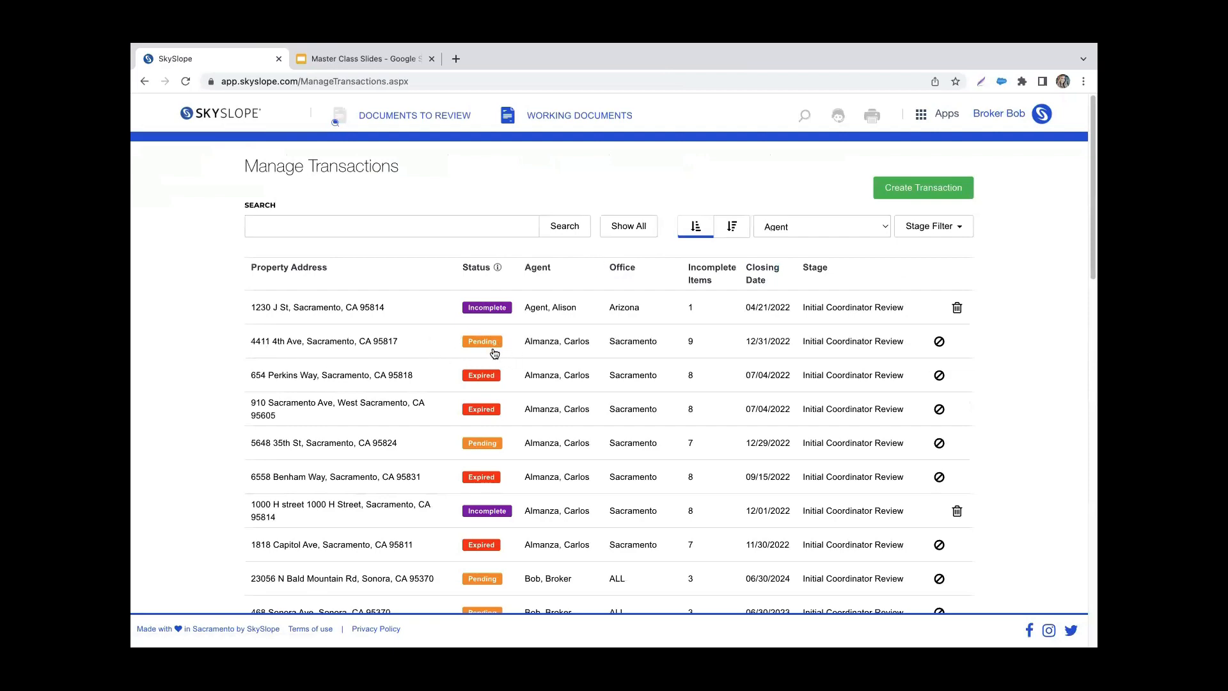
scroll(479, 426, "down", 4)
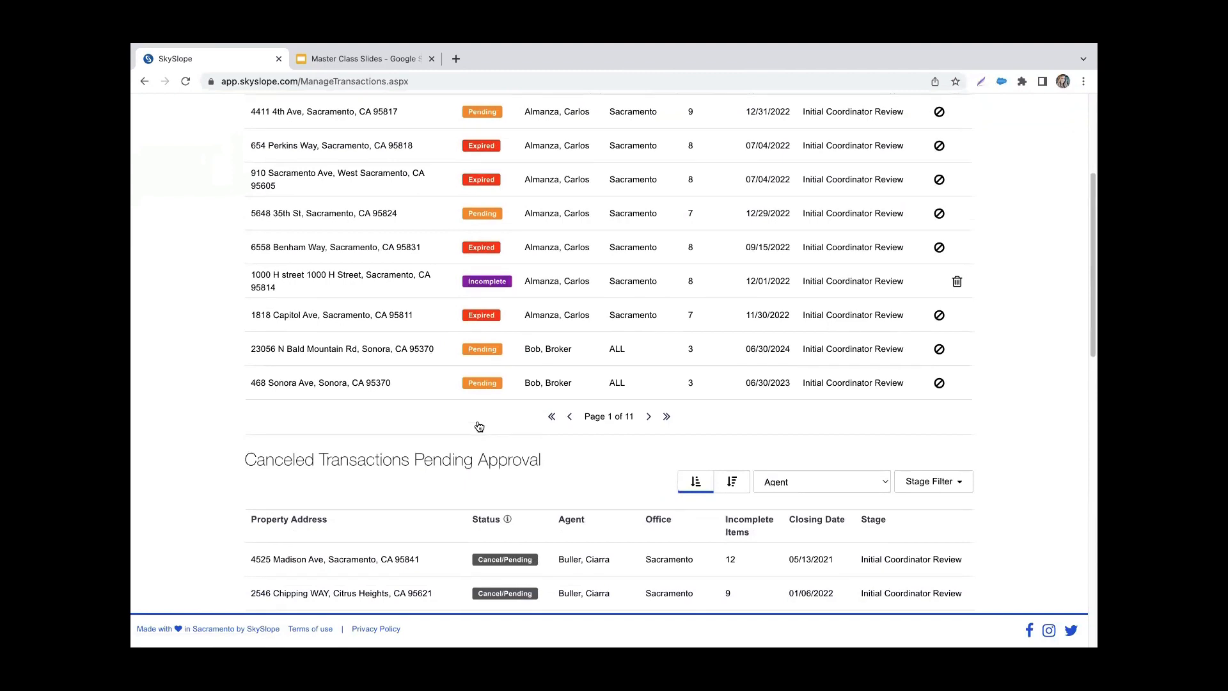
scroll(479, 426, "up", 2)
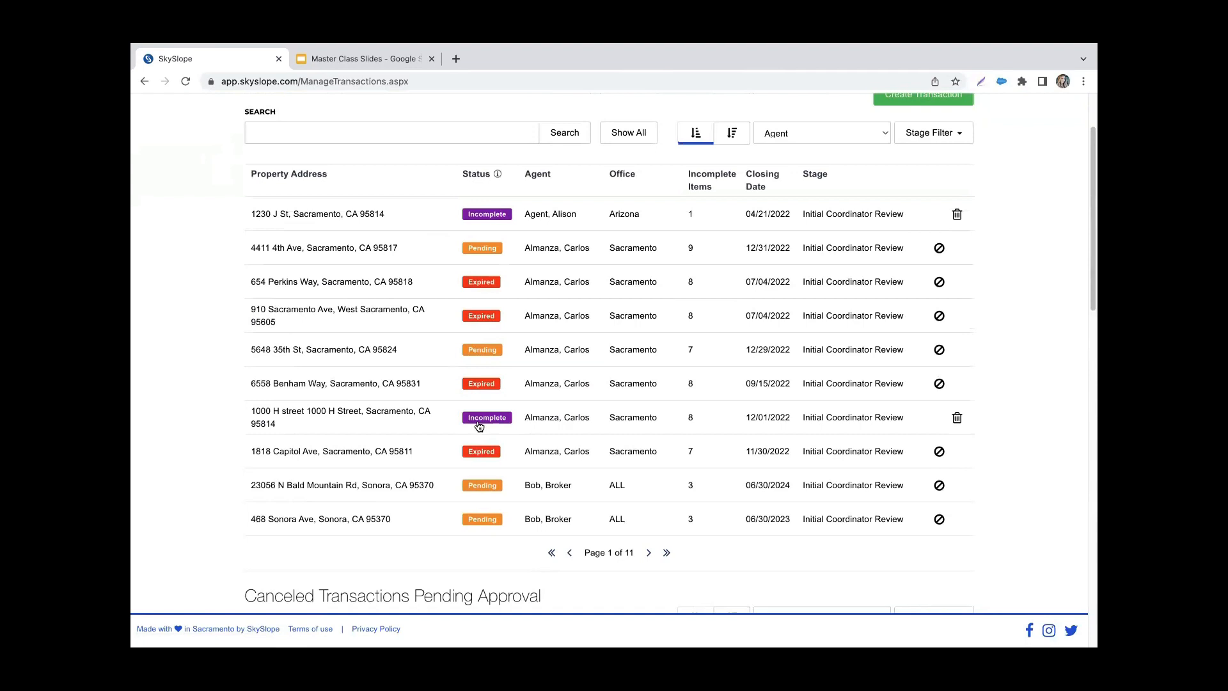
Step: Open the first transaction under Canceled Transactions Pending Approval and approve its cancellation
scroll(184, 366, "down", 2)
scroll(184, 366, "down", 3)
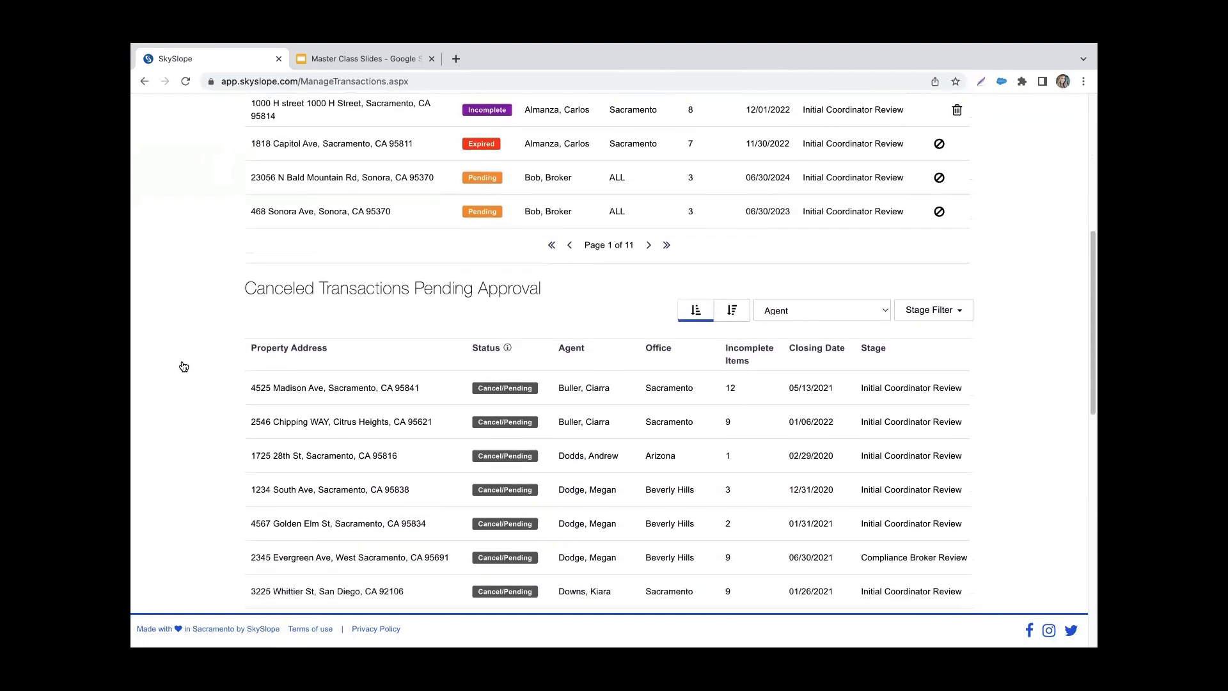
scroll(183, 366, "down", 1)
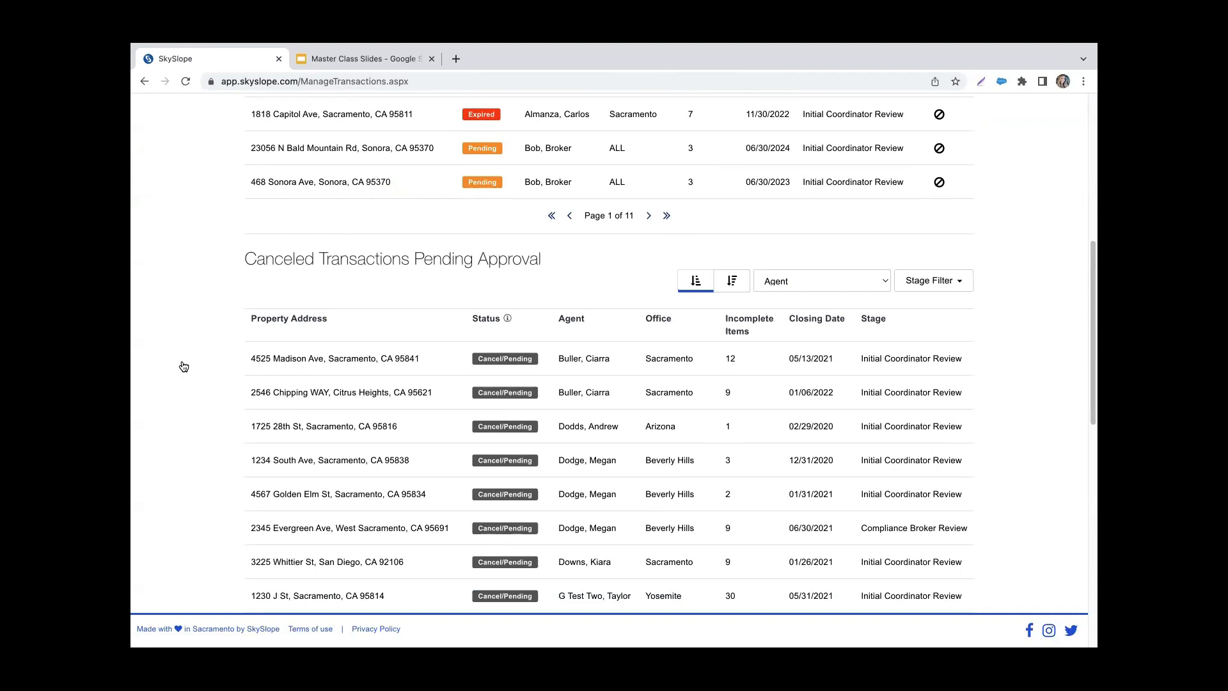
left_click(340, 374)
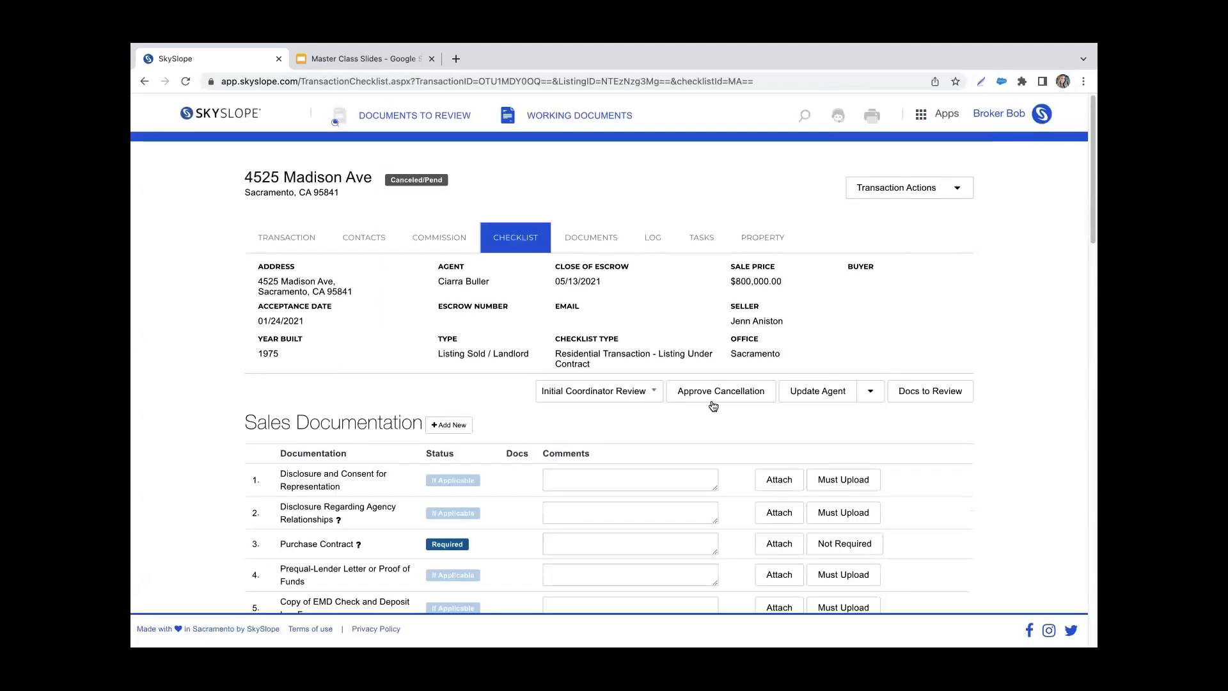
left_click(712, 402)
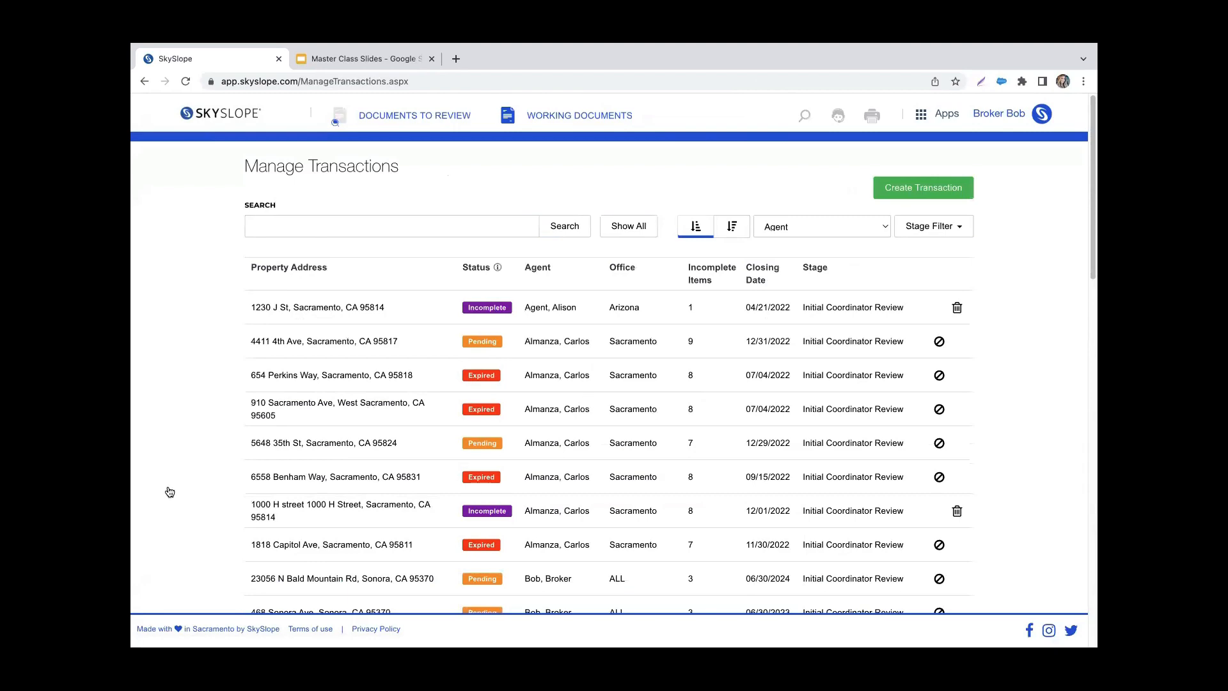
Step: Review the canceled transactions pending approval, the current transactions and the closed transactions awaiting archiving
scroll(170, 492, "down", 5)
scroll(170, 492, "down", 2)
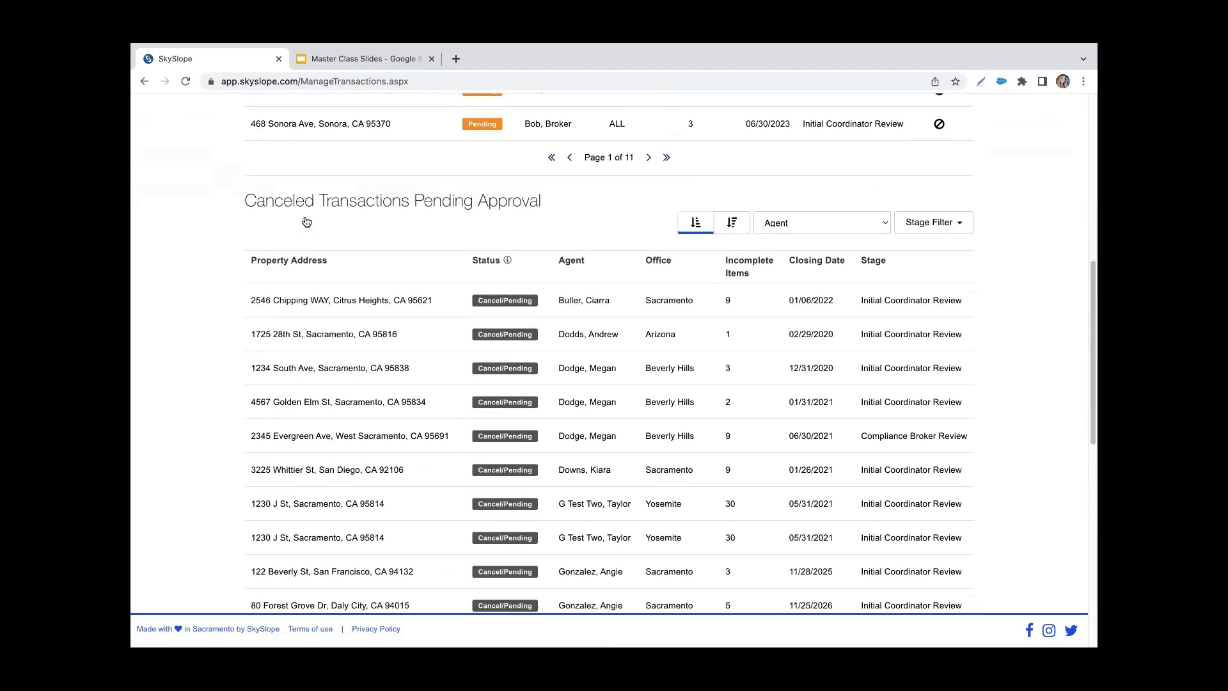
scroll(306, 222, "up", 5)
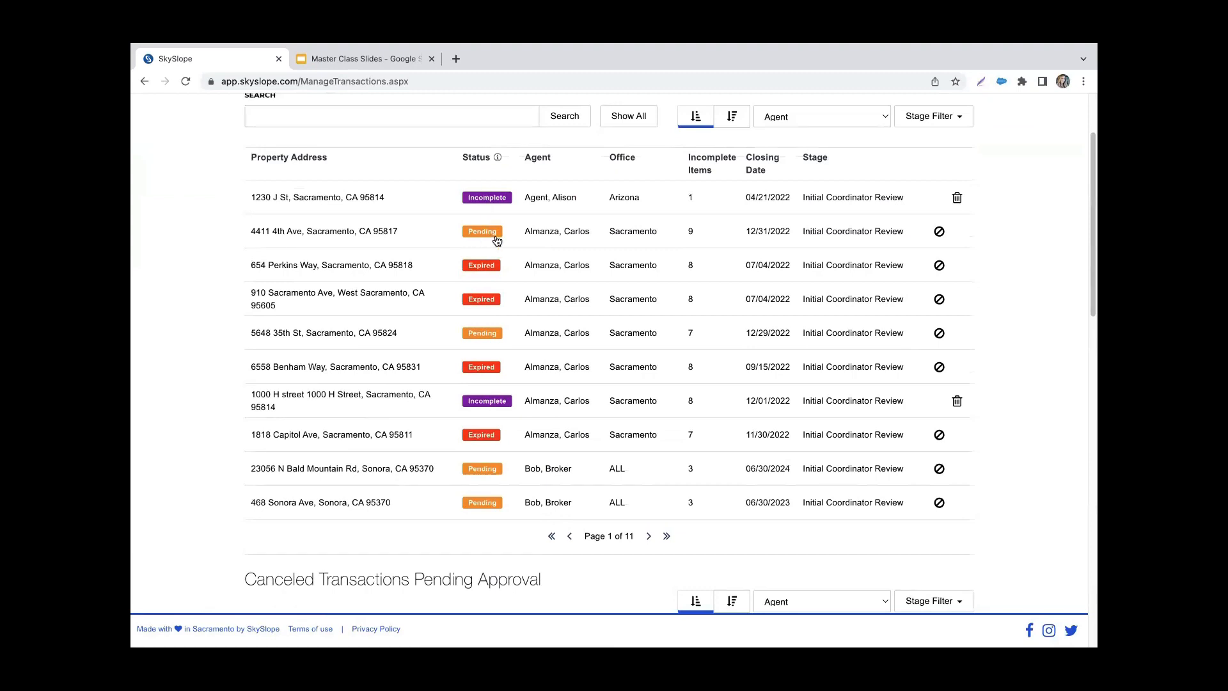
scroll(520, 338, "down", 2)
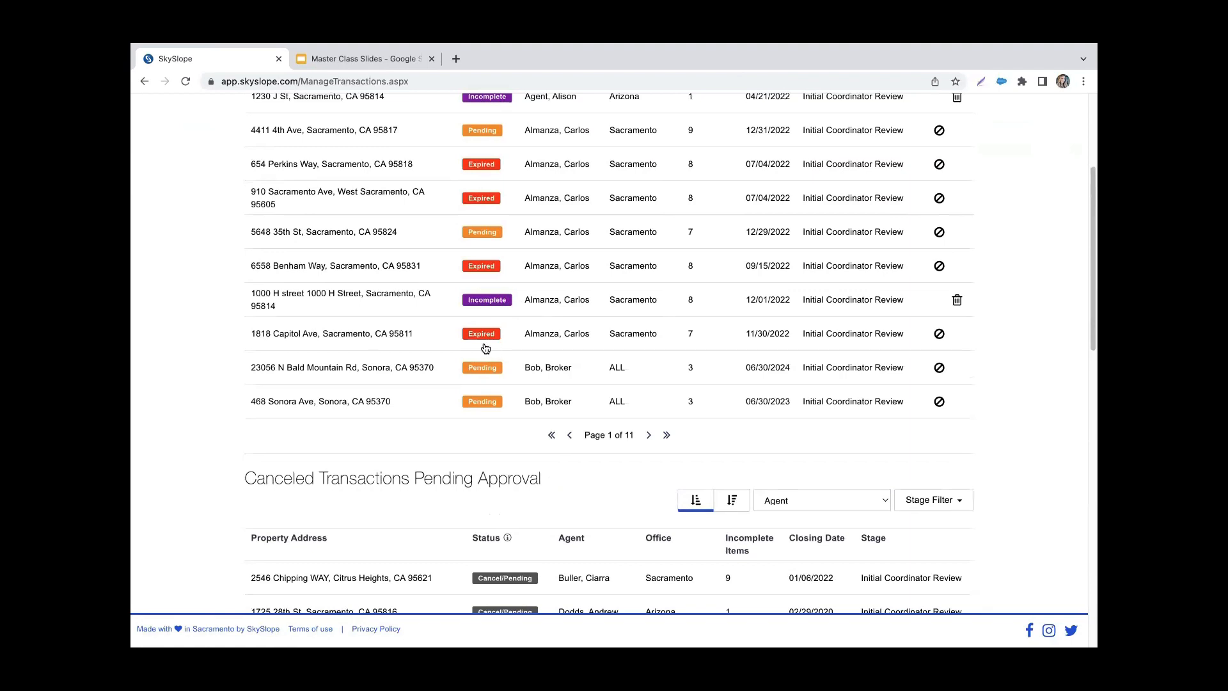
scroll(228, 450, "down", 2)
scroll(228, 451, "down", 3)
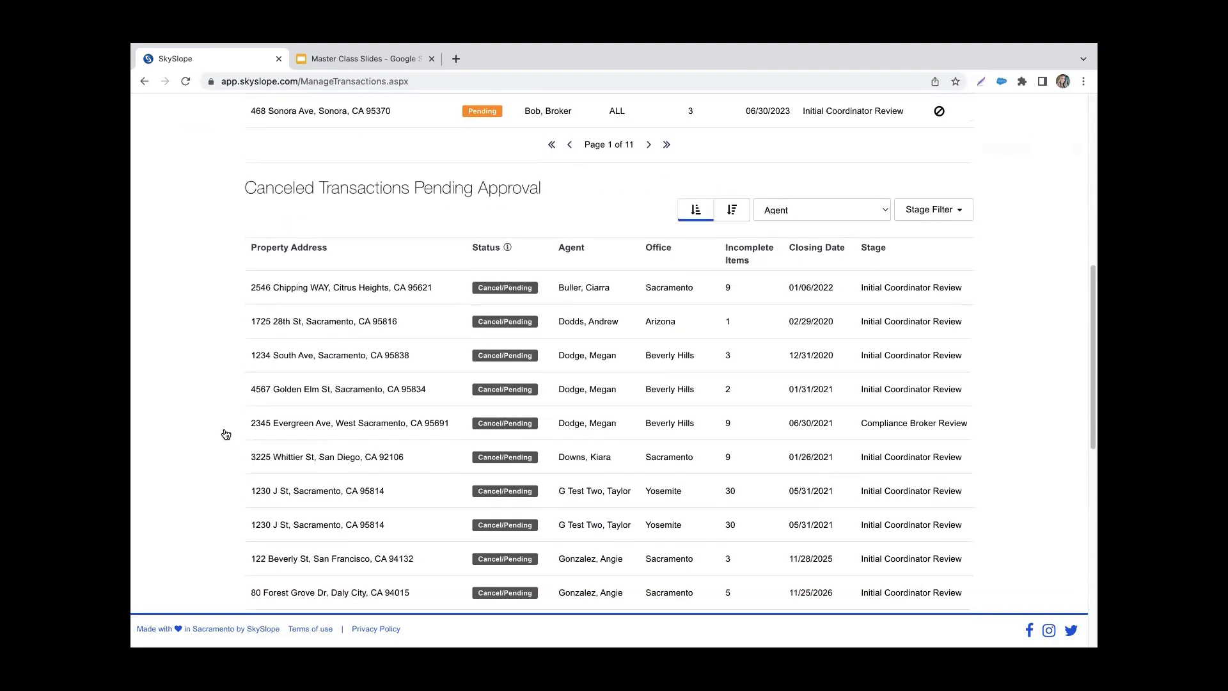
scroll(225, 438, "down", 2)
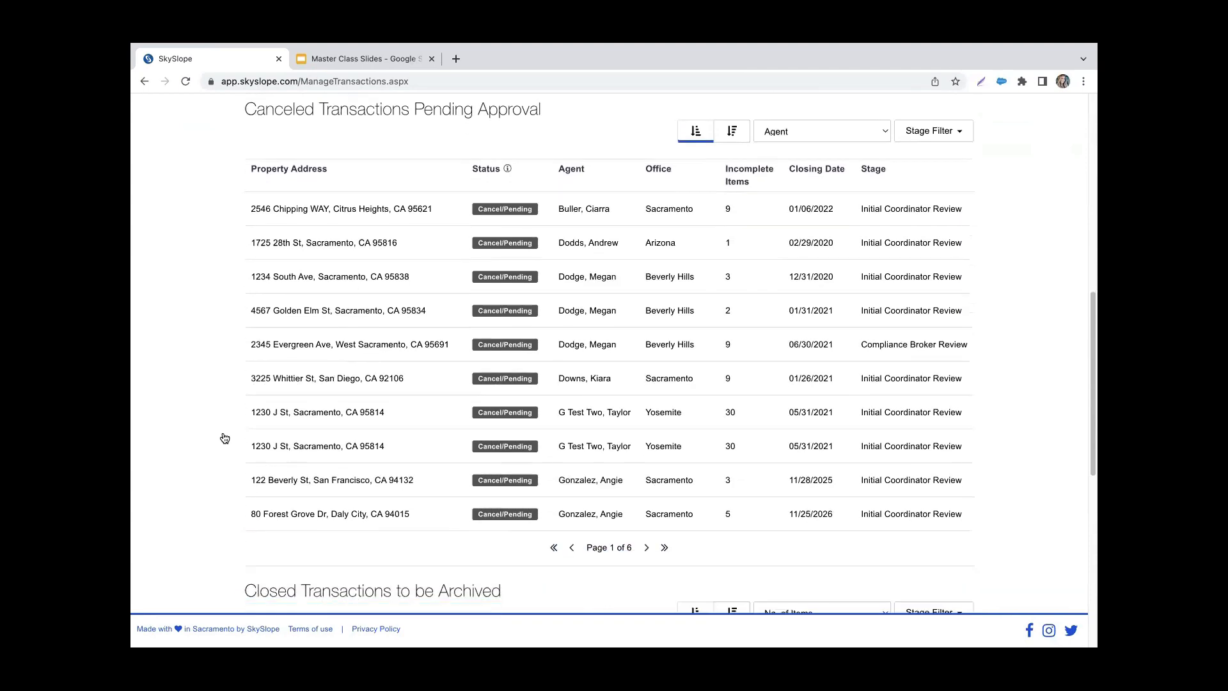
scroll(225, 438, "up", 1)
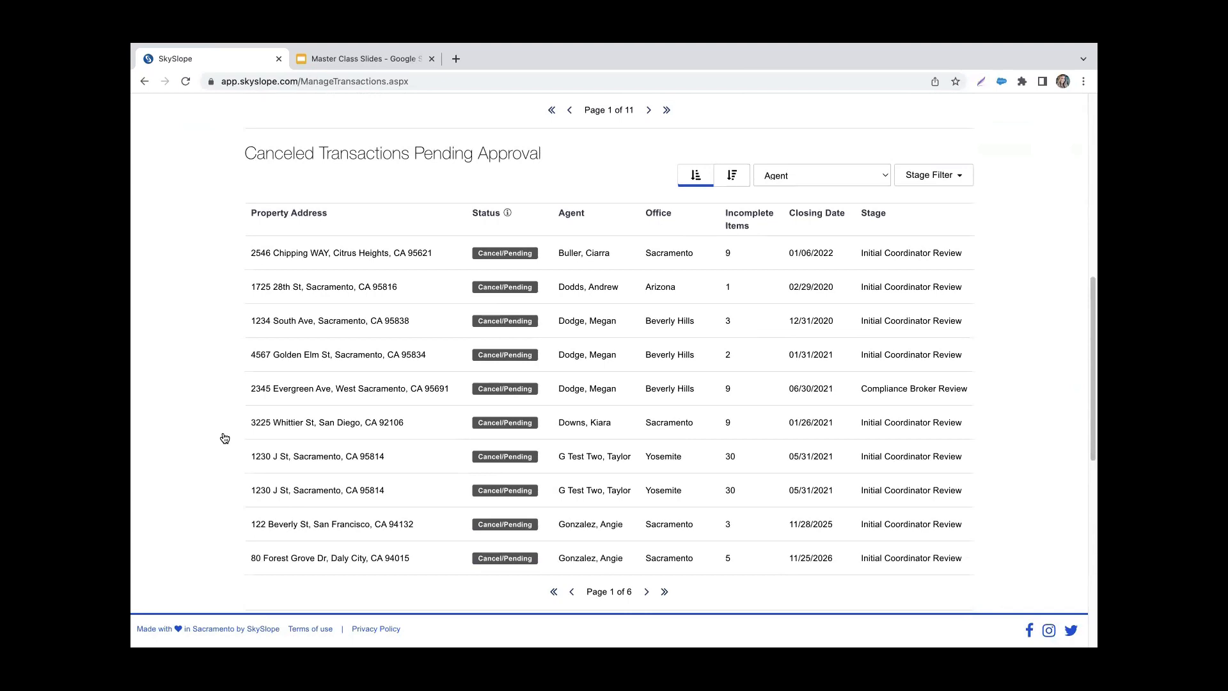
scroll(224, 438, "down", 10)
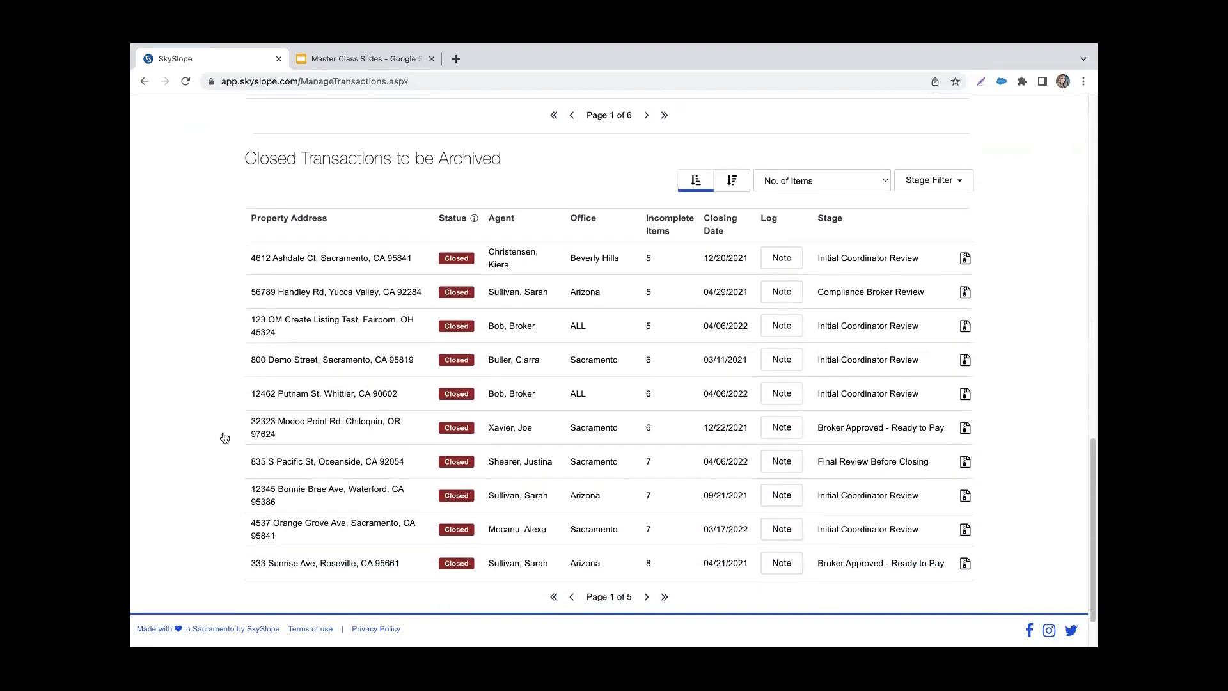
scroll(224, 438, "down", 1)
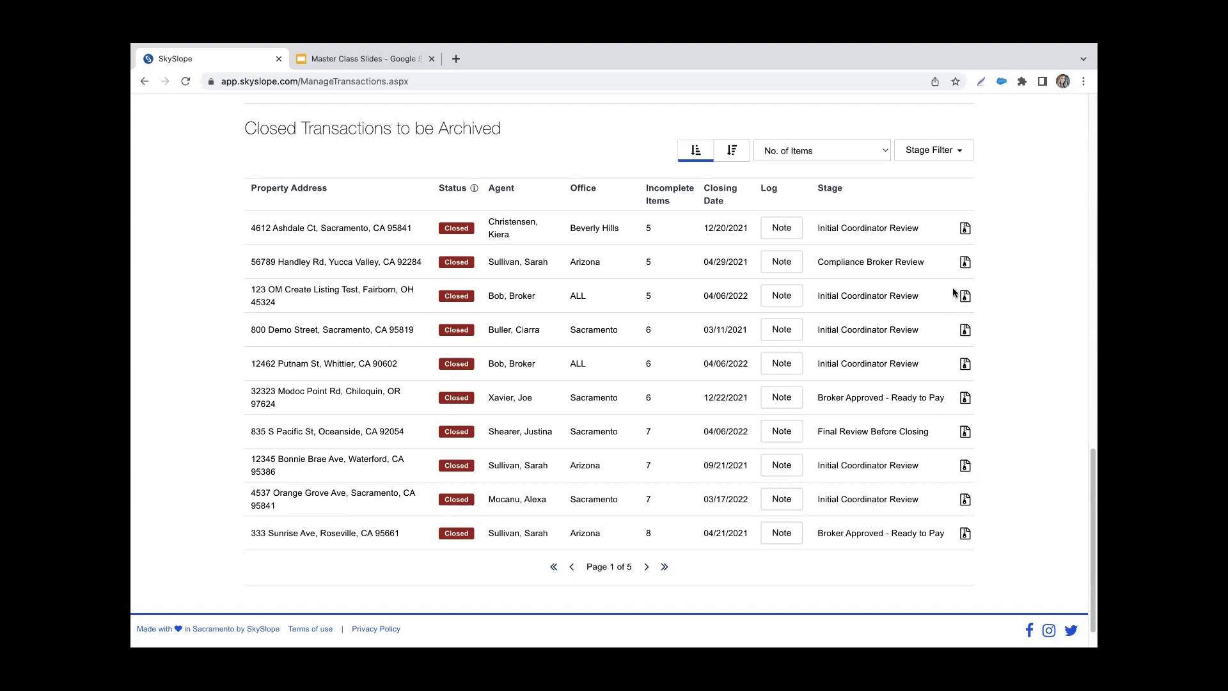
Step: Open the checklist of the third closed transaction awaiting archiving and check its required documents and available transaction actions
left_click(343, 288)
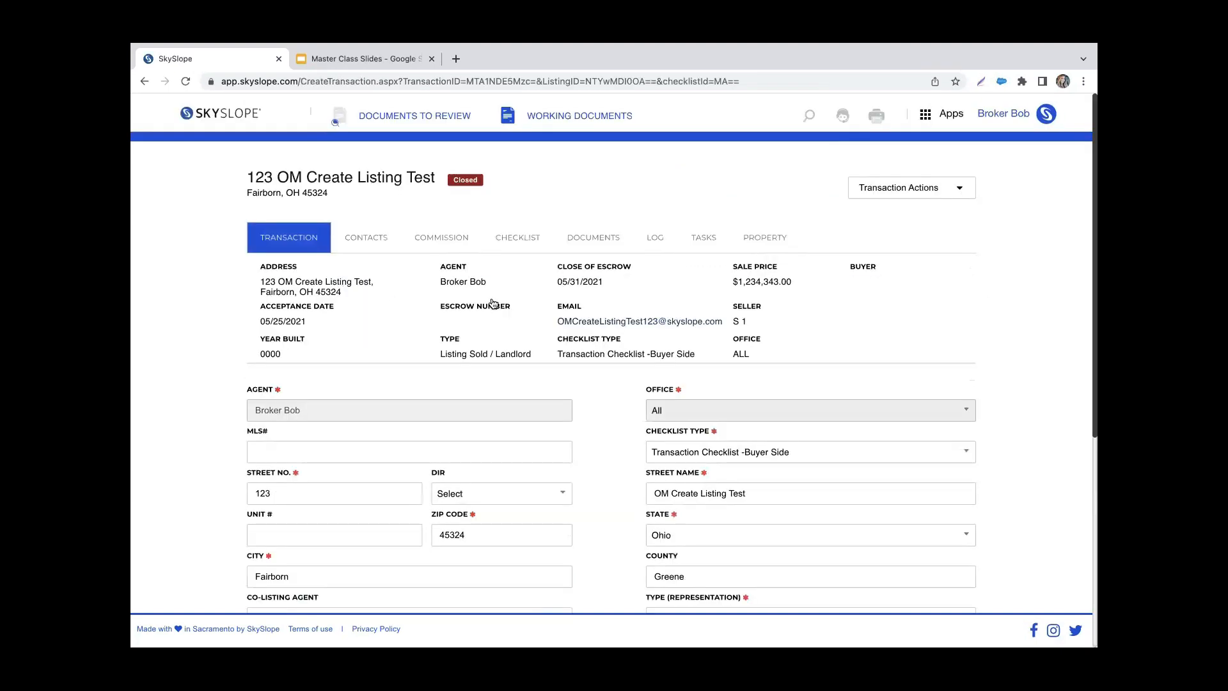
left_click(512, 248)
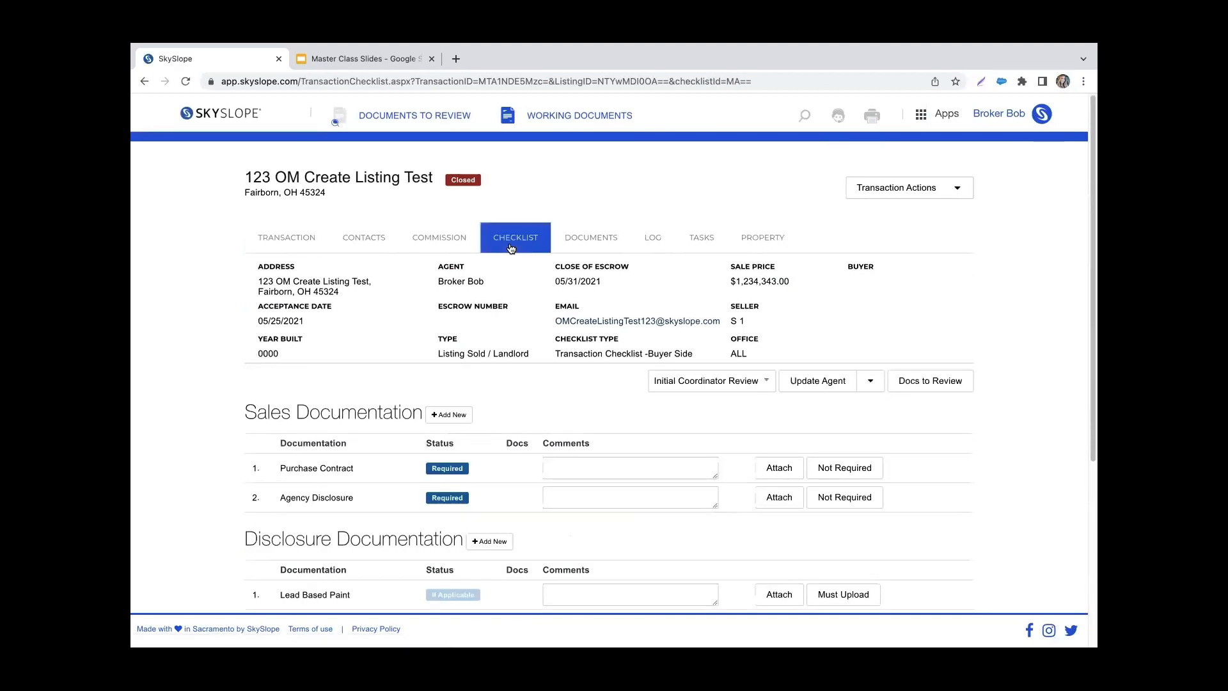
scroll(894, 336, "down", 3)
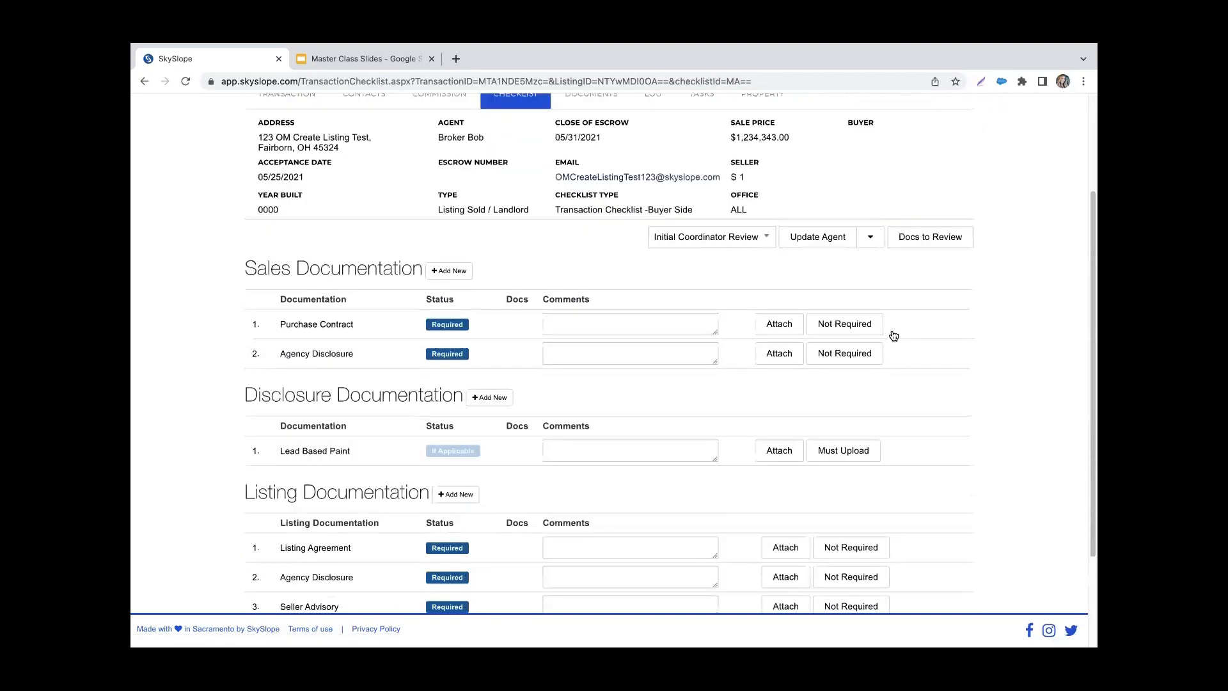
scroll(893, 336, "up", 3)
left_click(949, 189)
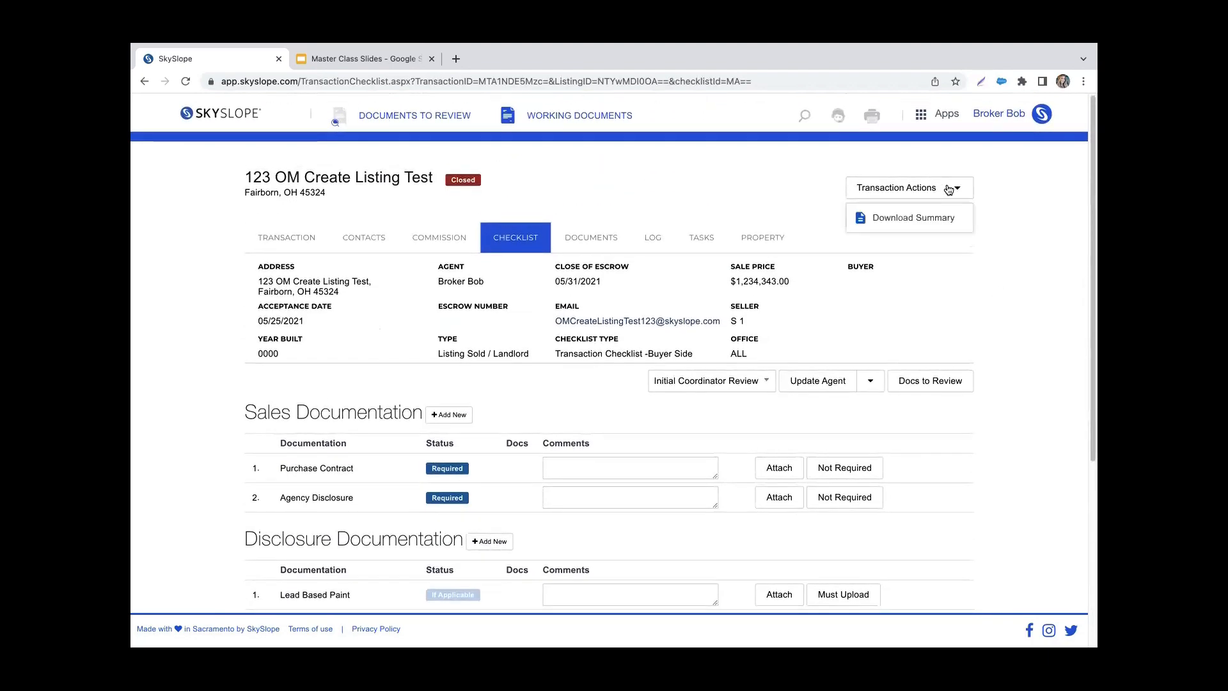
left_click(902, 218)
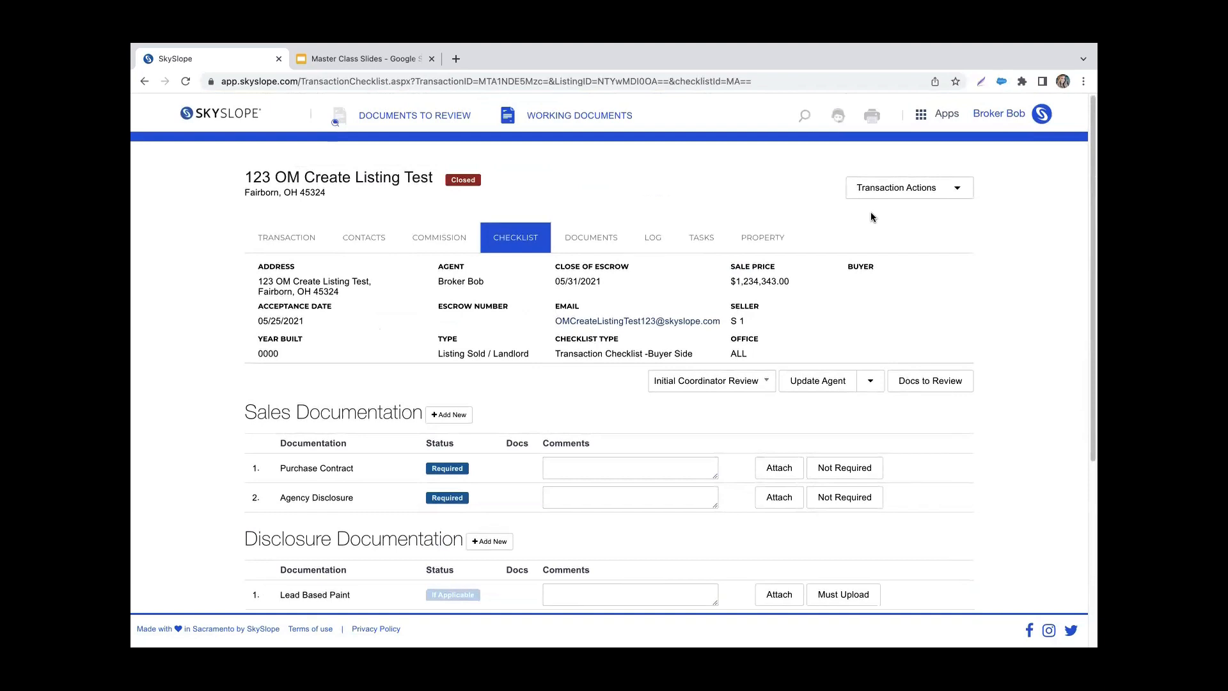
Step: Go back to Manage Transactions and open the checklist of the expired transaction with the 11/30/2022 closing date
left_click(144, 81)
left_click(144, 82)
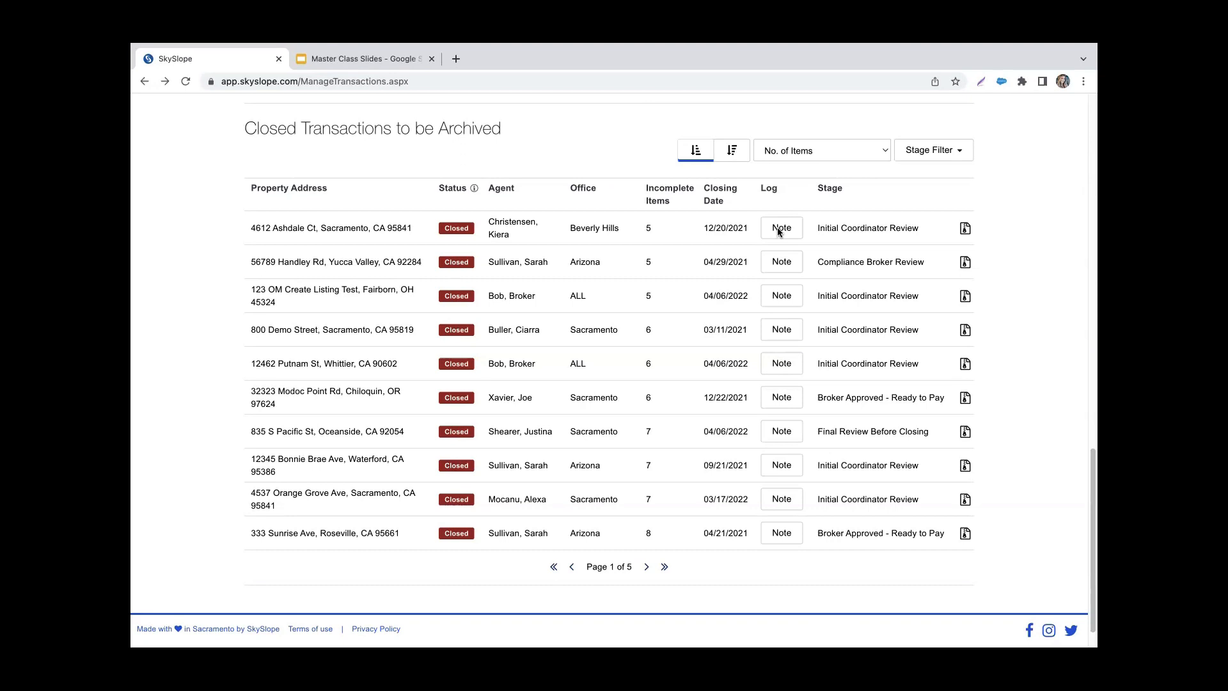
scroll(788, 219, "up", 8)
scroll(788, 221, "up", 6)
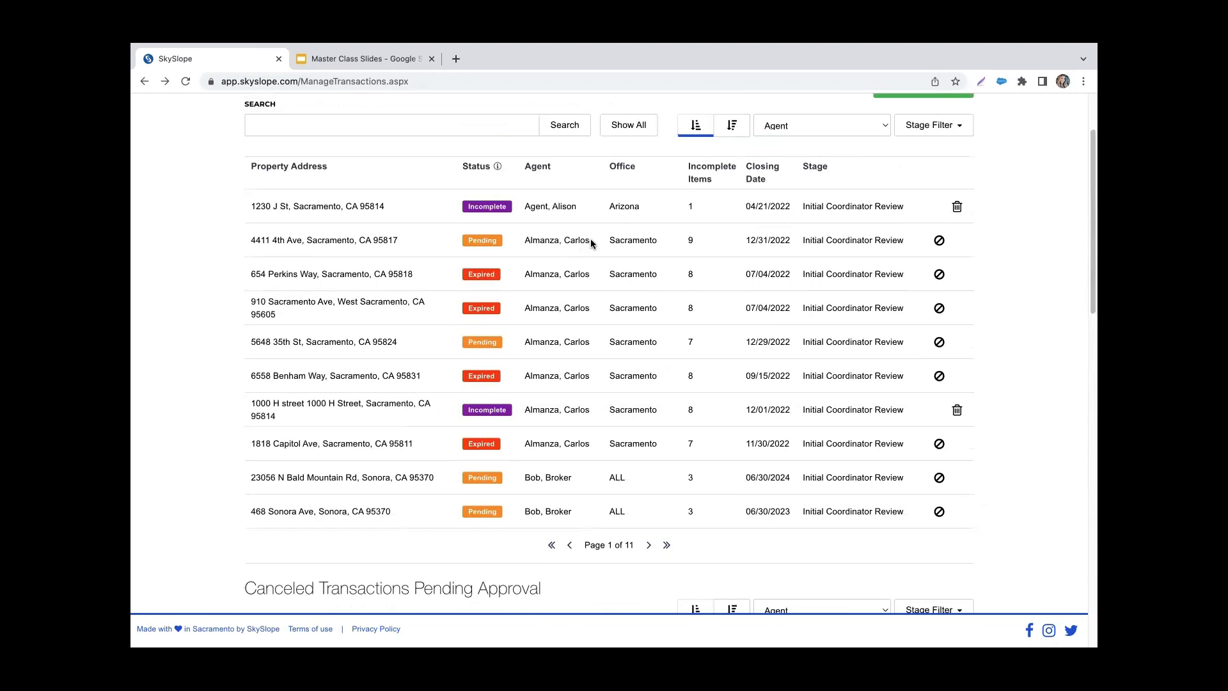
left_click(642, 452)
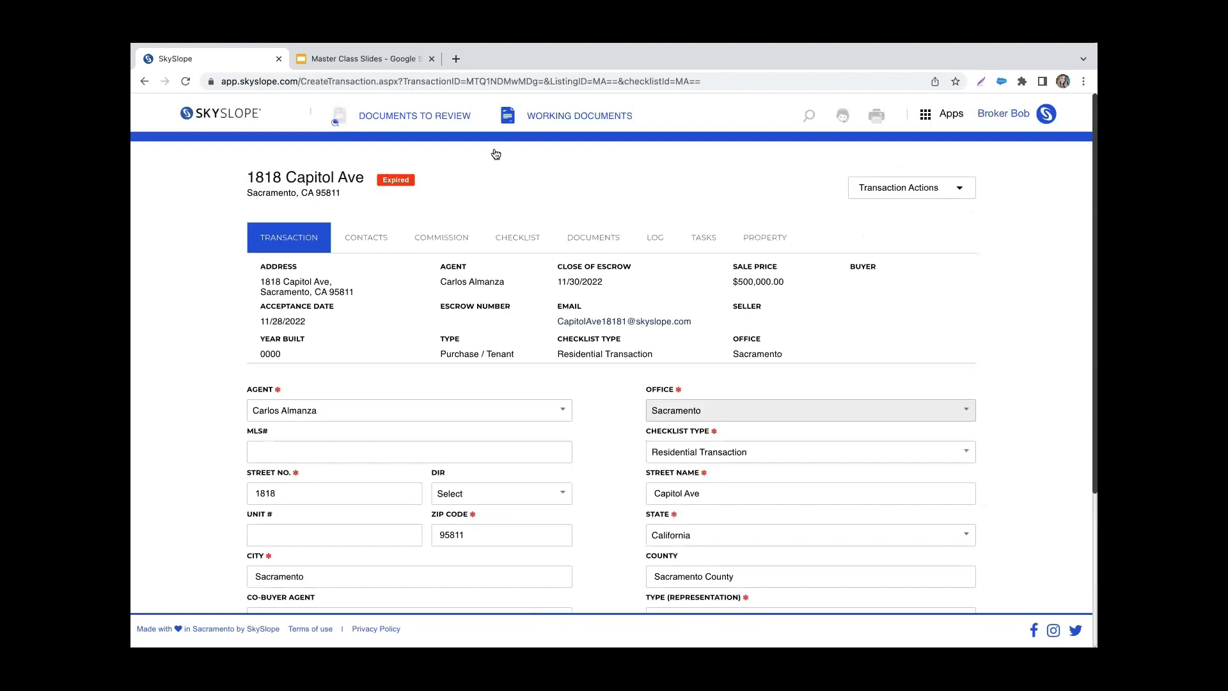
left_click(515, 248)
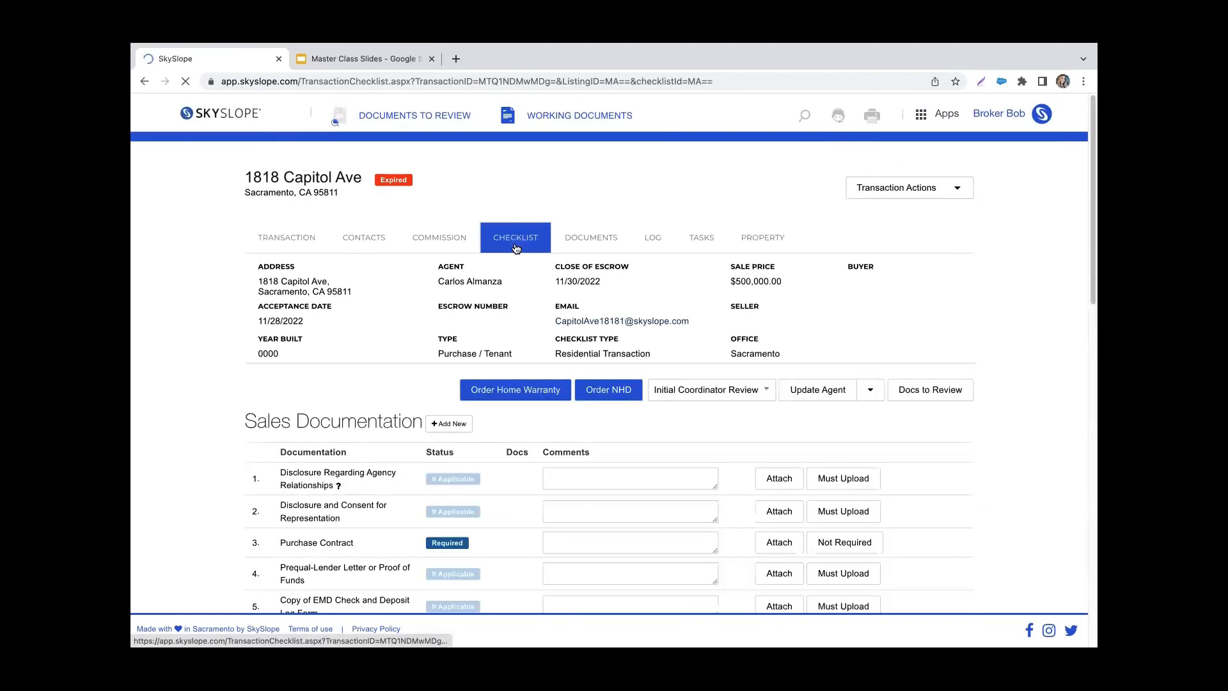
Step: Check the expired transaction's checklist and close the file with an actual closing date of Dec 7, 2022, without archiving it
scroll(547, 514, "down", 2)
scroll(545, 515, "down", 3)
scroll(546, 516, "up", 5)
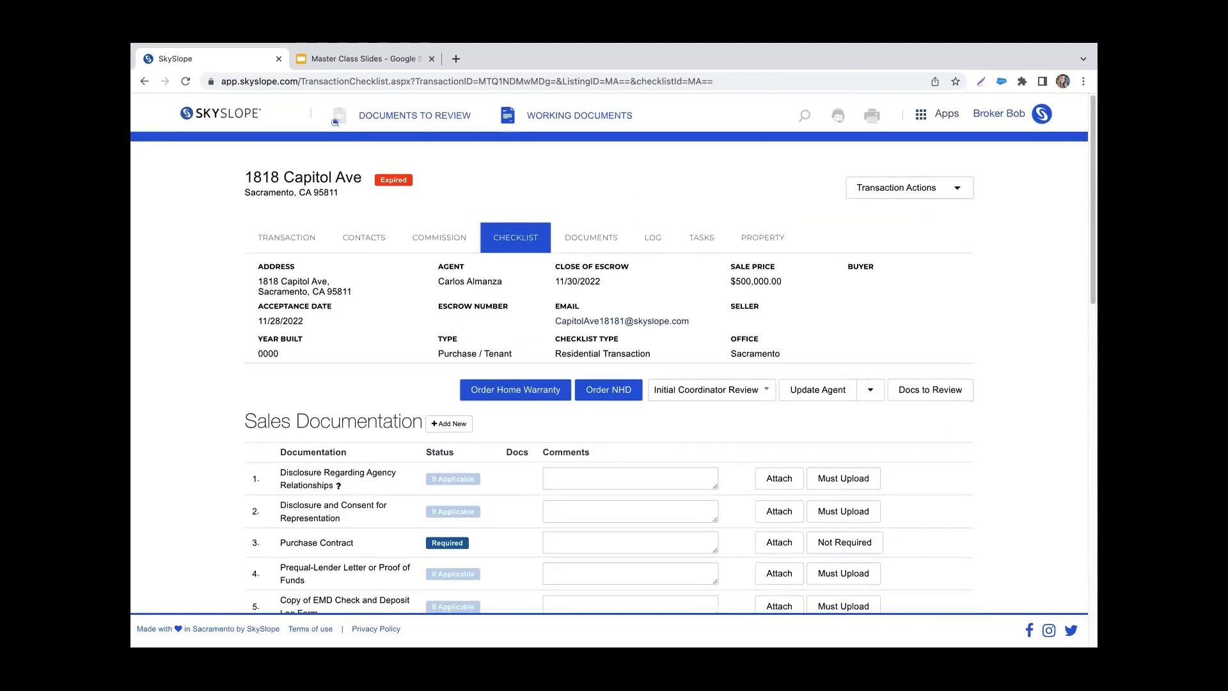
left_click(942, 191)
left_click(908, 273)
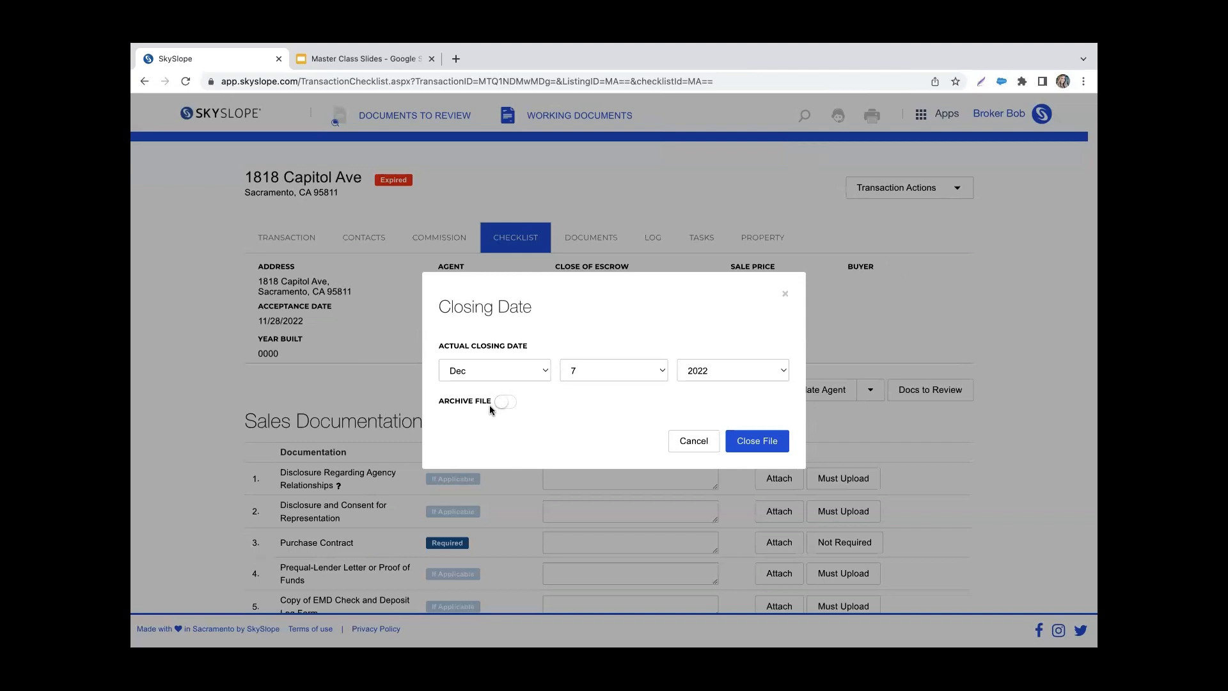
left_click(744, 441)
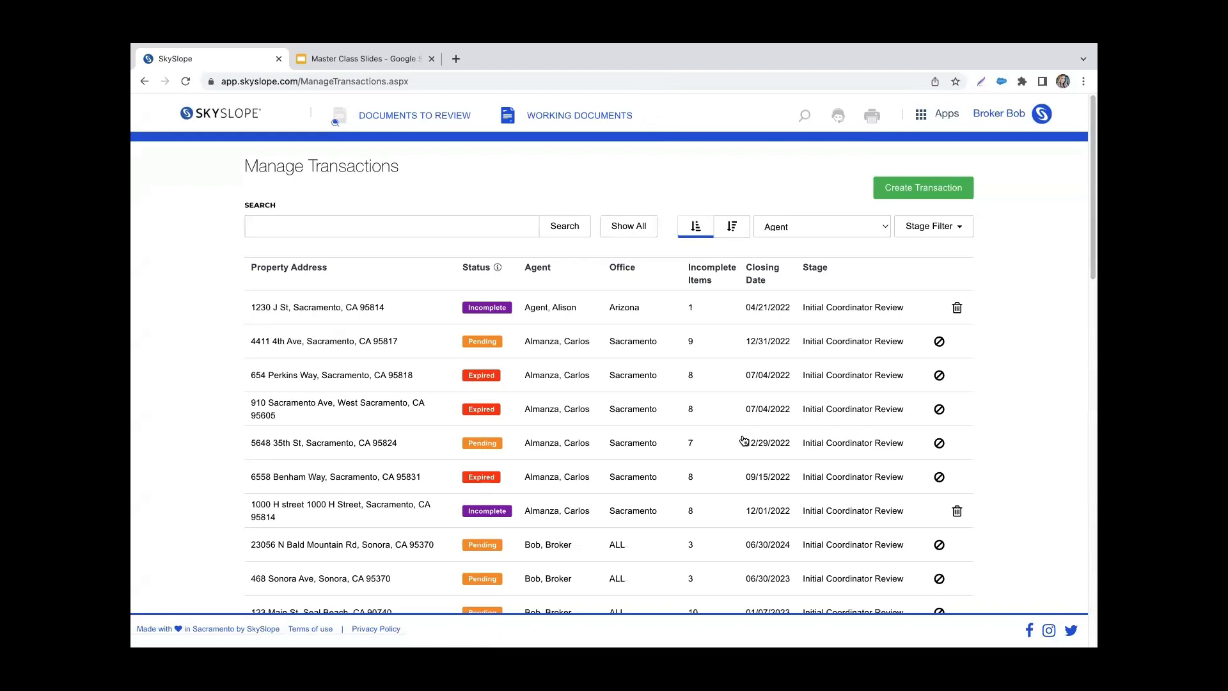
Step: Open the Reports page in the broker's management settings to view the downloadable listing, pending, closed and master data reports
left_click(985, 121)
left_click(955, 188)
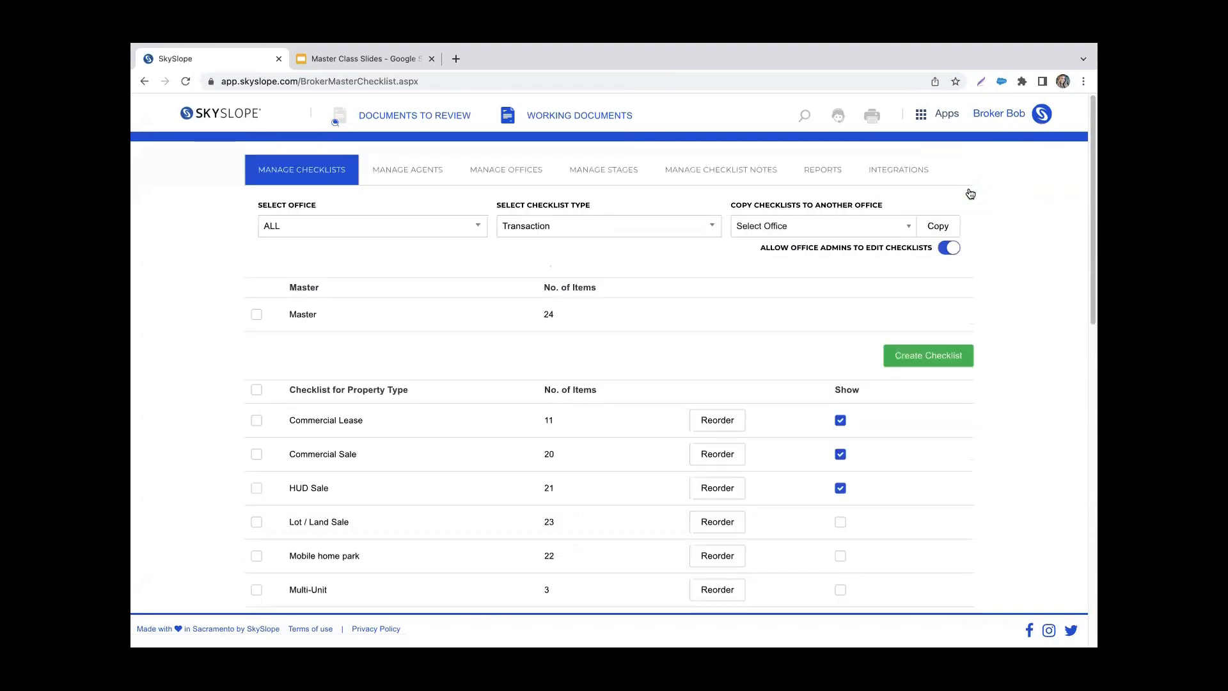
left_click(829, 178)
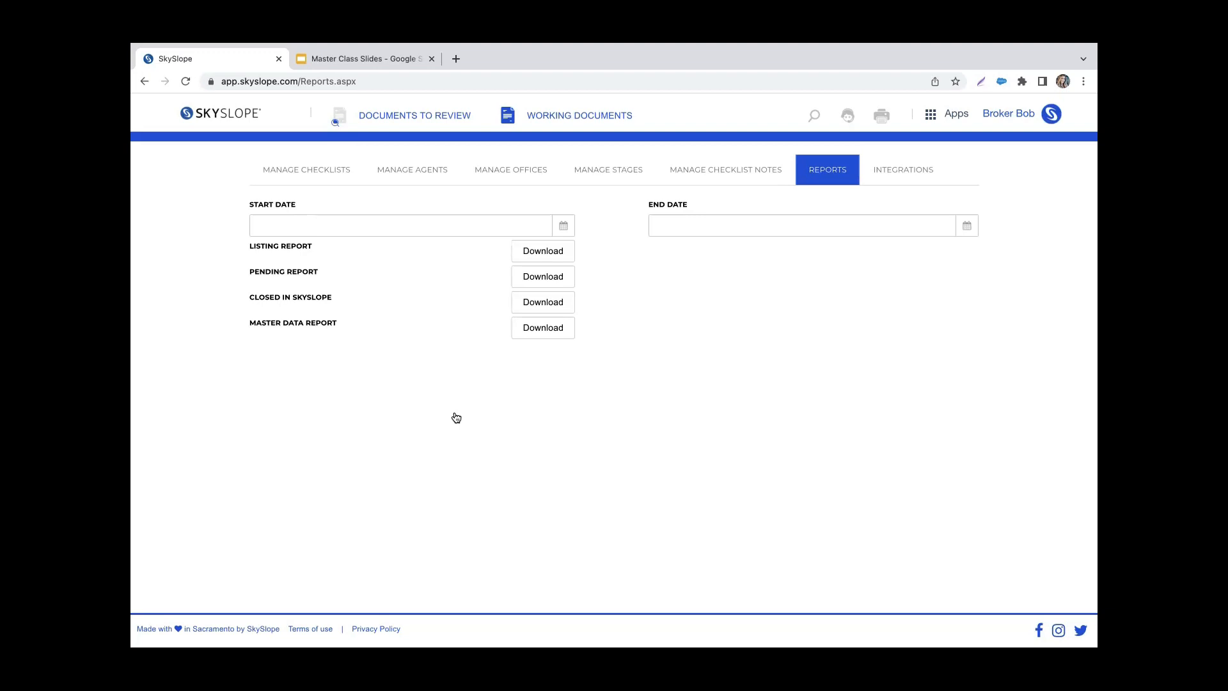
Step: Open SkySlope Support and read through the Explore Our Training Offerings article, including its courses, topics and managing broker options
left_click(853, 116)
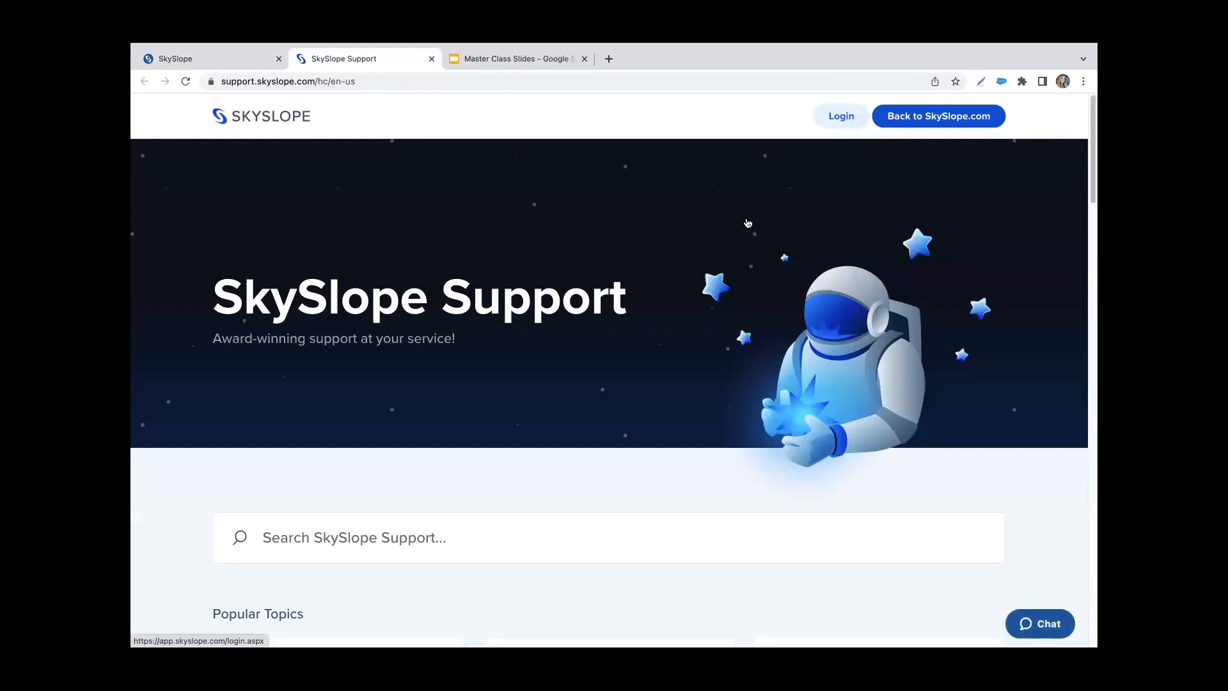
scroll(748, 223, "down", 2)
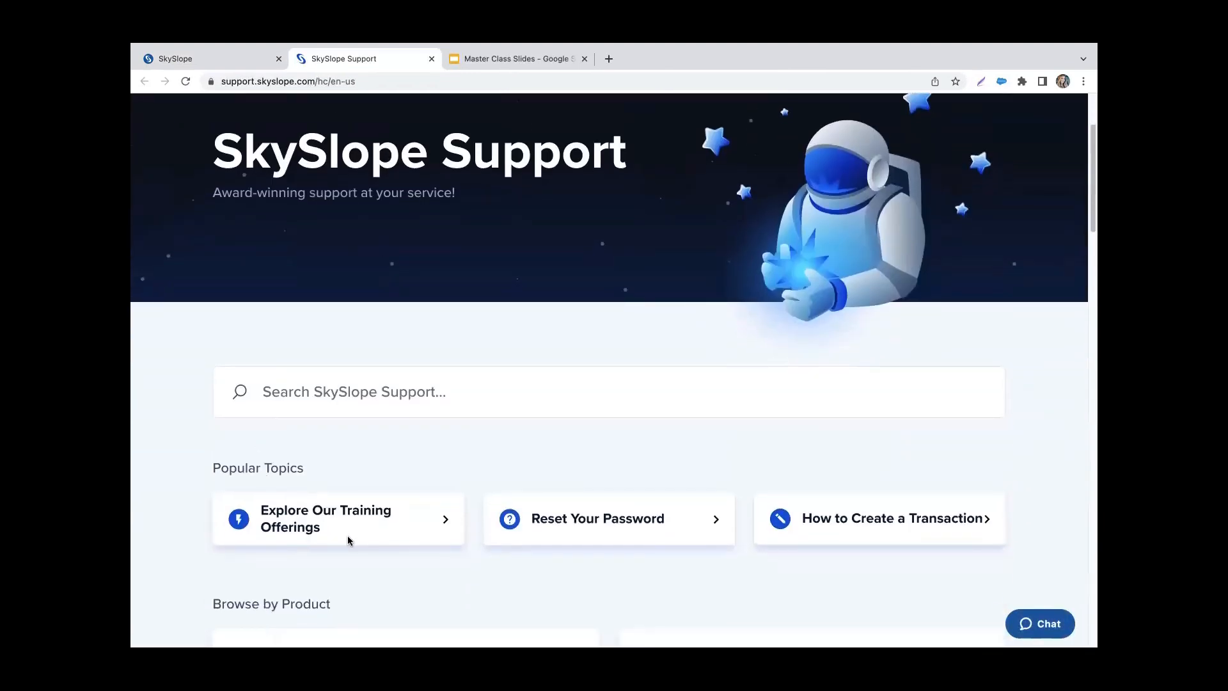
left_click(431, 523)
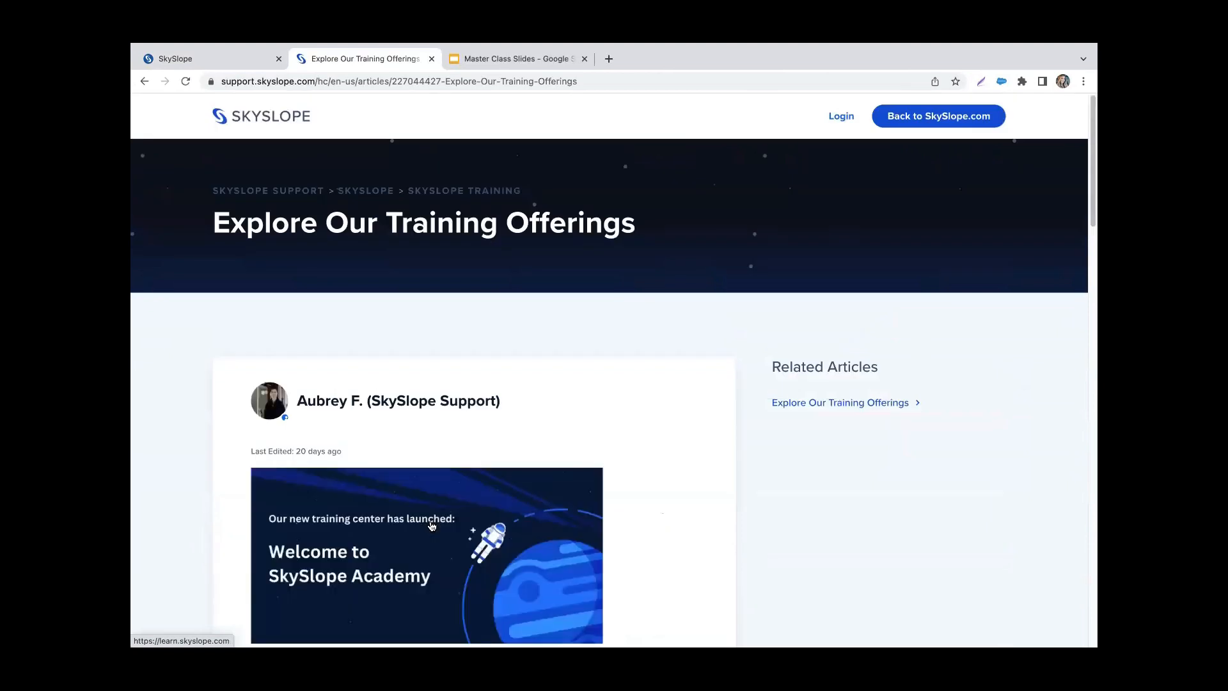
scroll(432, 526, "down", 5)
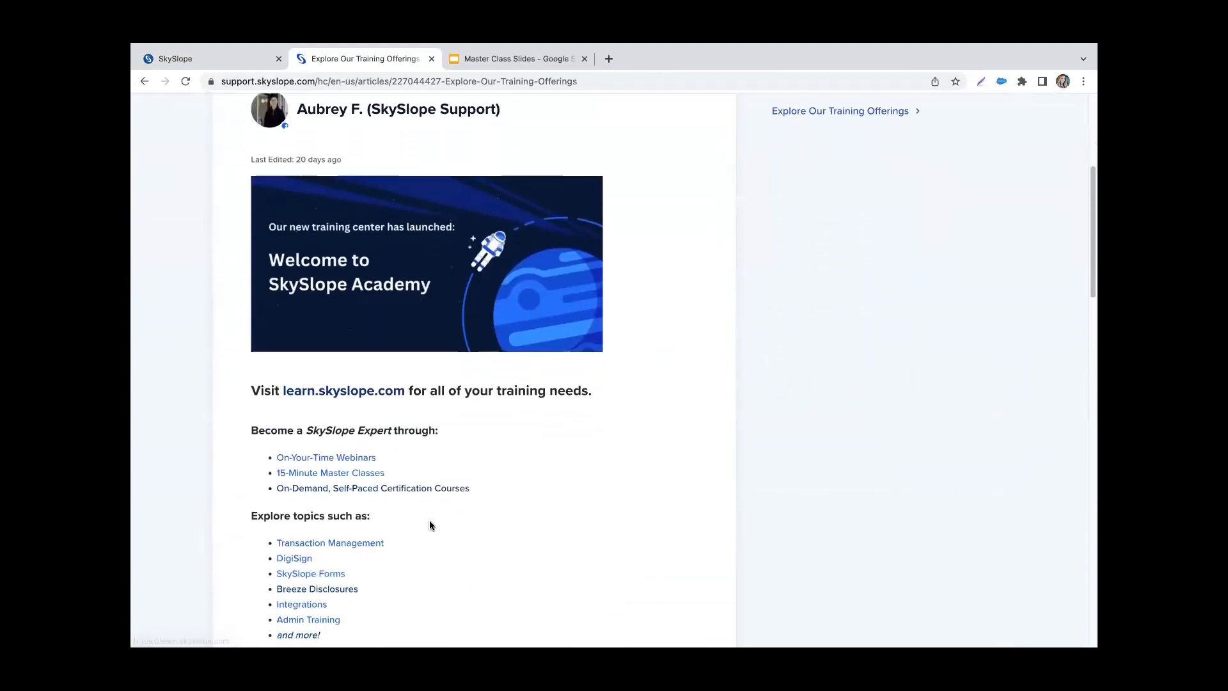
scroll(565, 548, "down", 2)
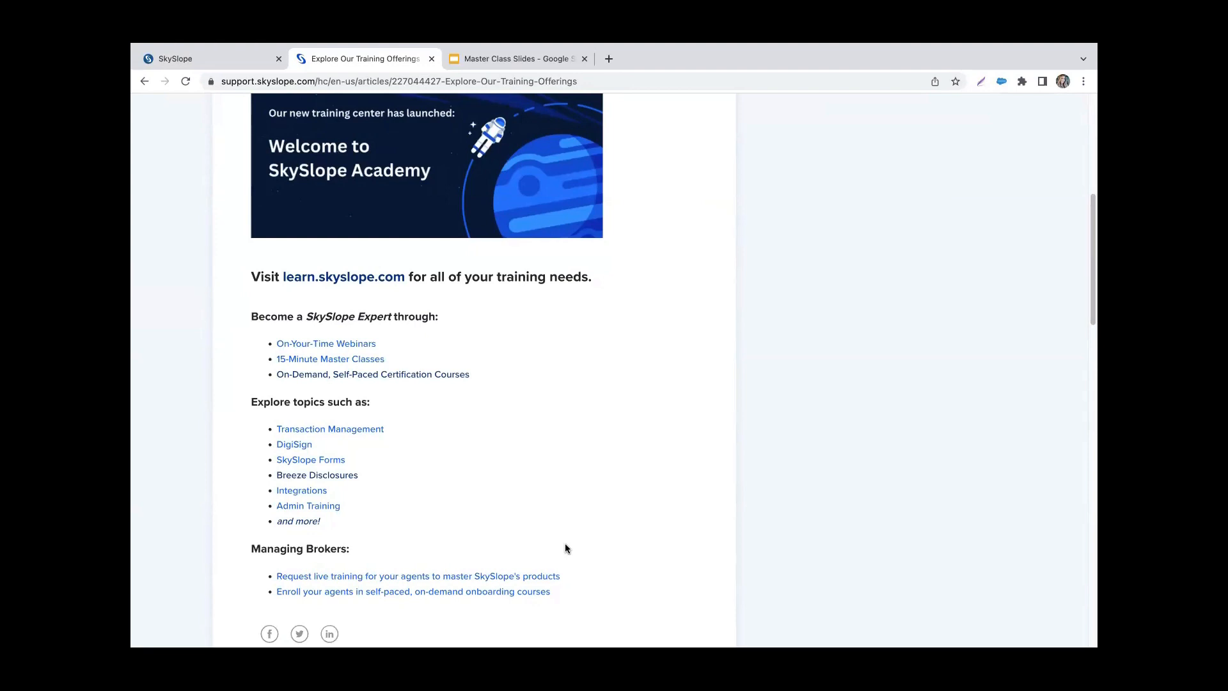
scroll(533, 471, "down", 1)
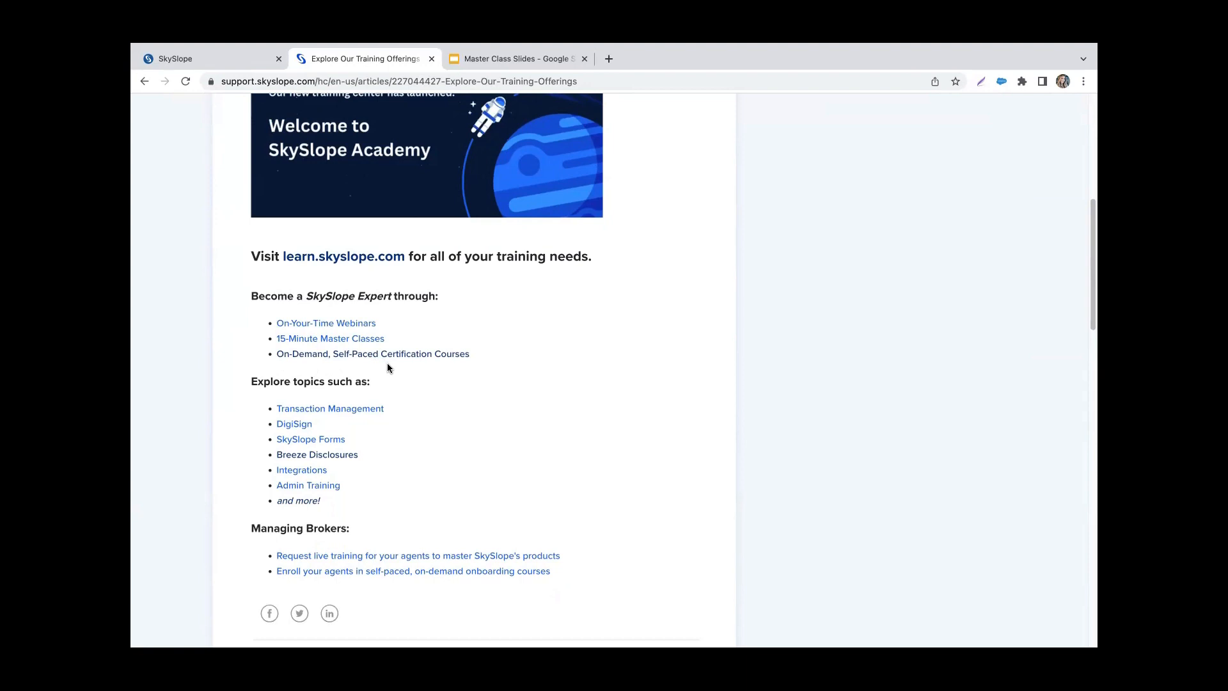
Step: Switch to the Master Class Slides presentation in Google Slides and start the slideshow from the Next Steps slide
left_click(520, 63)
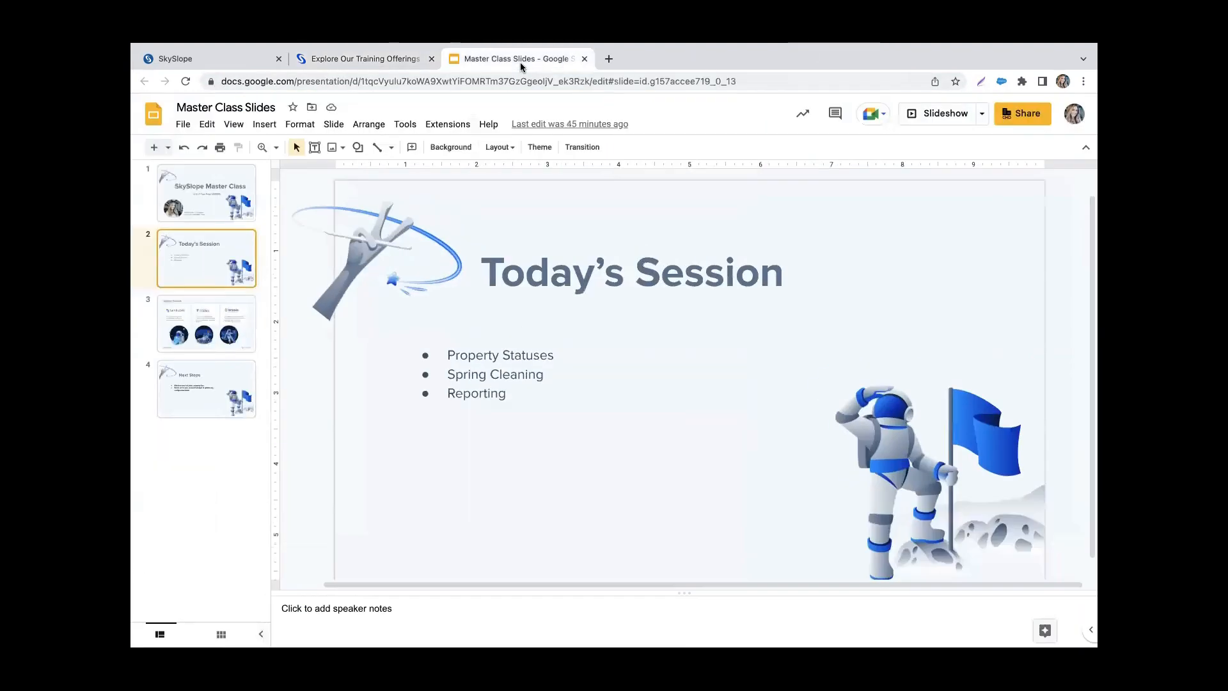
left_click(226, 398)
left_click(945, 115)
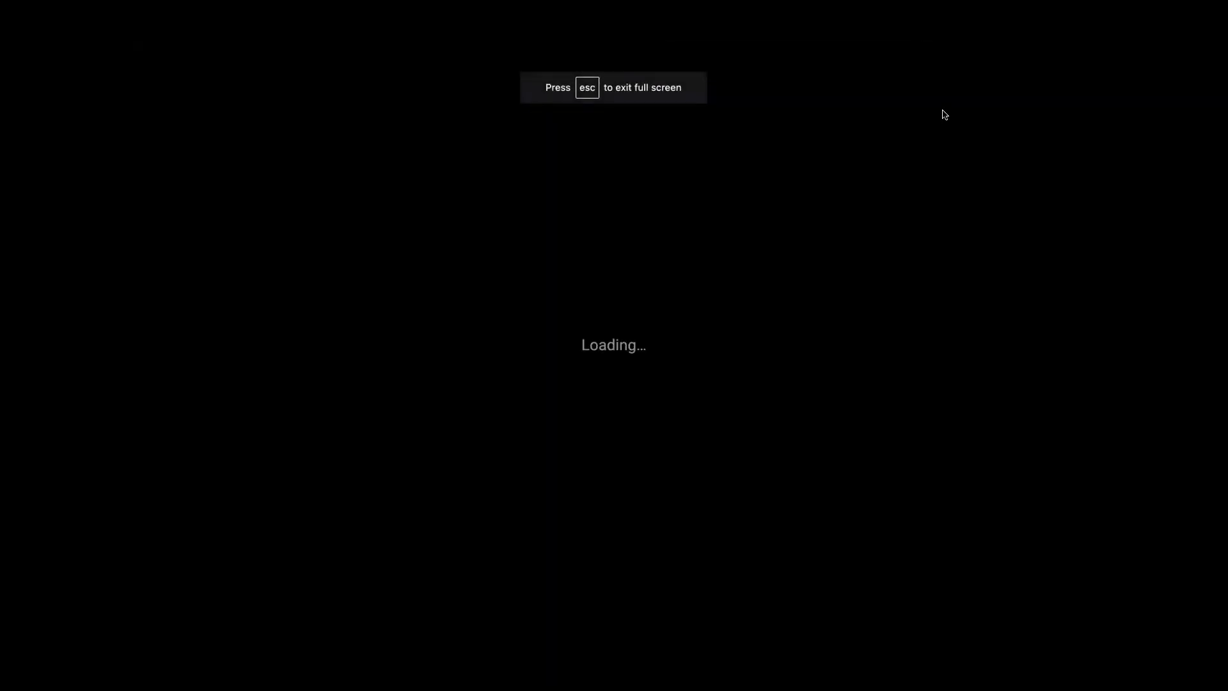